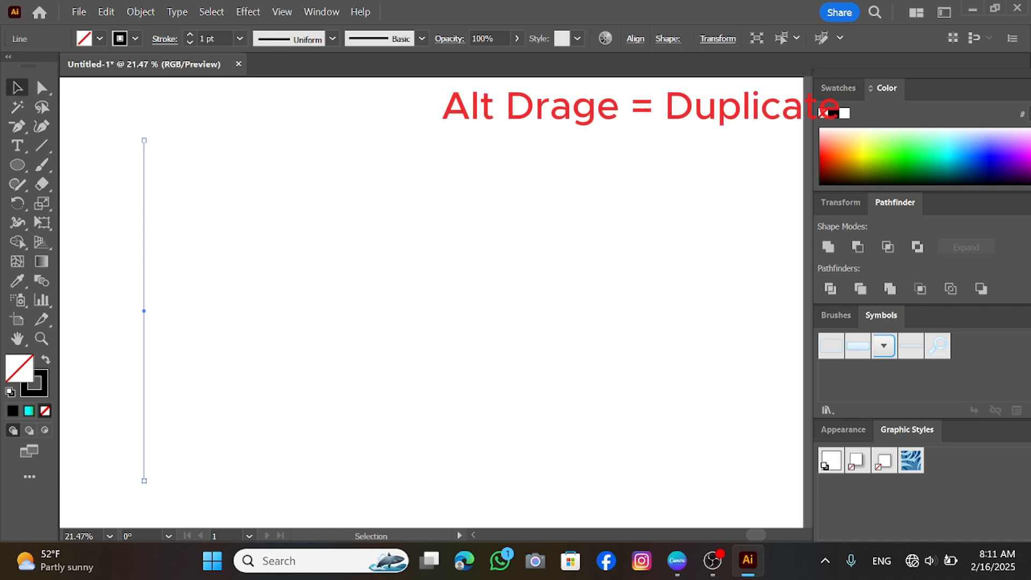
Duplicate the vertical line into a row of evenly spaced parallel lines with repeated transform
{"action": "left_click_drag", "start_coordinate": [144, 311], "coordinate": [163, 310]}
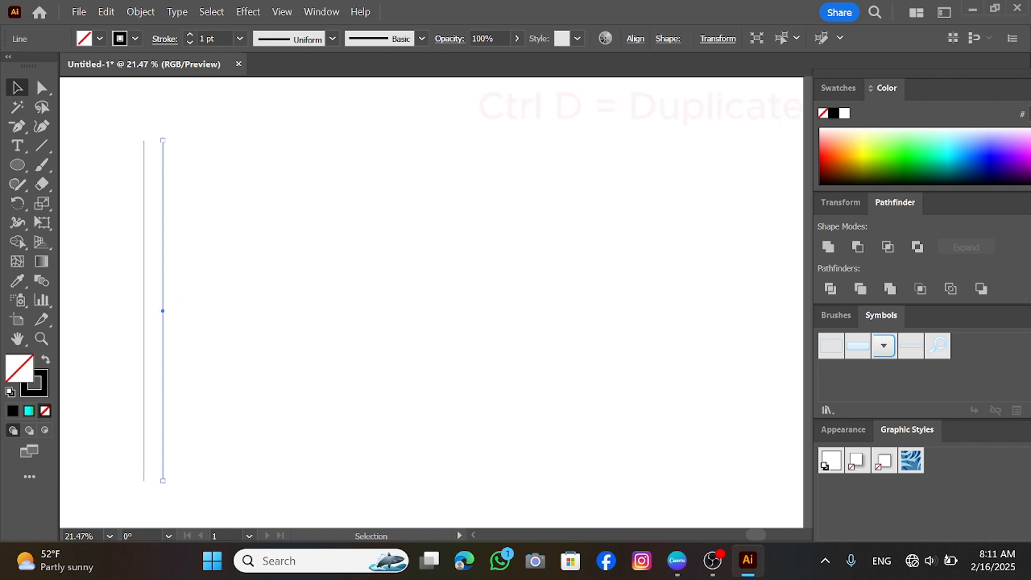
{"action": "key", "text": "ctrl+d"}
{"action": "key", "text": "ctrl+d"}
{"action": "key", "text": "ctrl+d"}
{"action": "key", "text": "ctrl+d"}
{"action": "key", "text": "ctrl+d"}
{"action": "key", "text": "ctrl+d"}
{"action": "key", "text": "ctrl+d"}
{"action": "key", "text": "ctrl+d"}
{"action": "key", "text": "ctrl+d"}
{"action": "key", "text": "ctrl+d"}
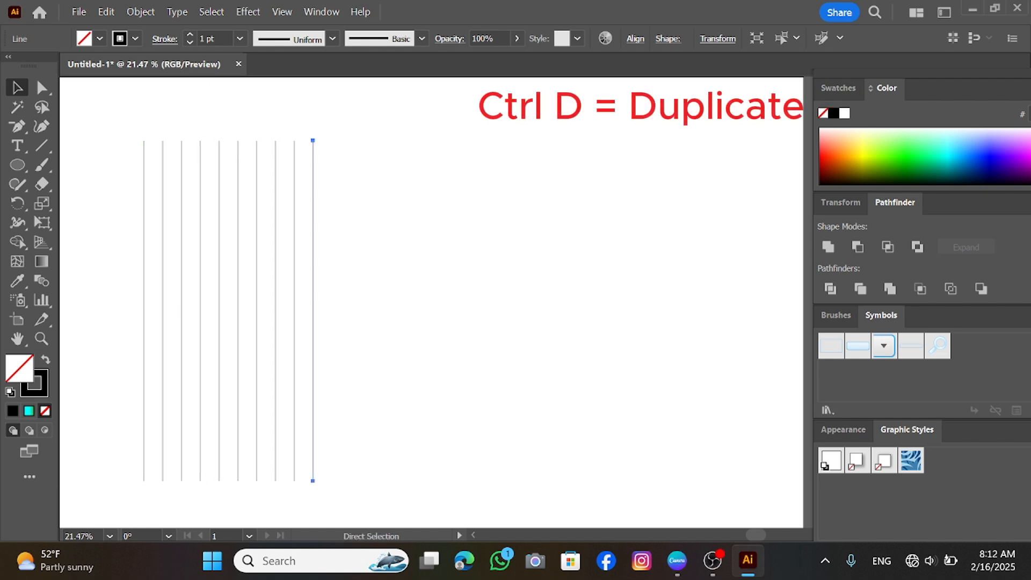
{"action": "key", "text": "ctrl+d"}
{"action": "key", "text": "ctrl+d"}
Select all the lines, set their stroke weight to 3 pt, and group them
{"action": "left_click_drag", "start_coordinate": [422, 275], "coordinate": [135, 324]}
{"action": "left_click", "coordinate": [189, 34]}
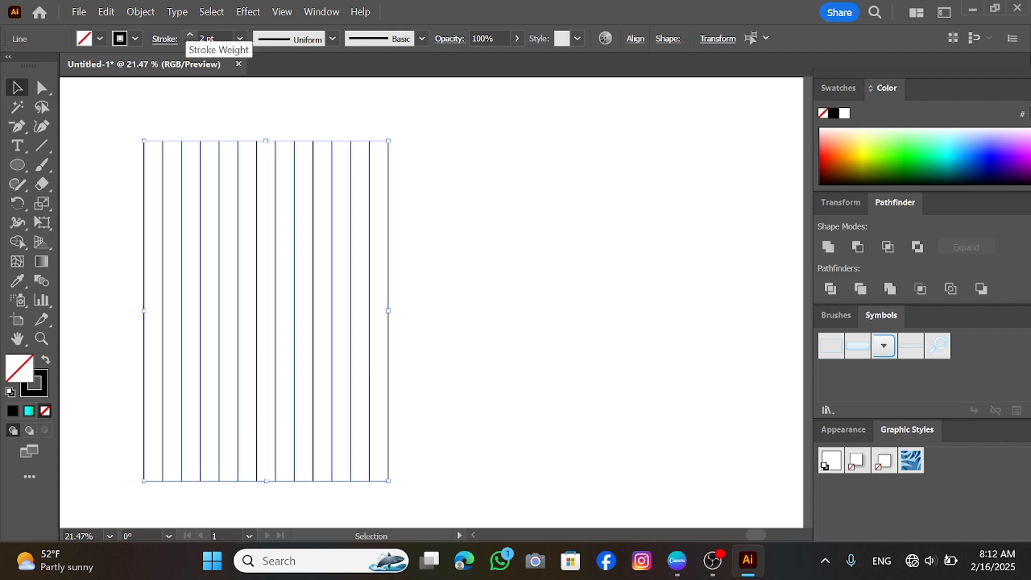
{"action": "left_click", "coordinate": [190, 34]}
{"action": "scroll", "coordinate": [144, 231], "scroll_direction": "up", "scroll_amount": 1}
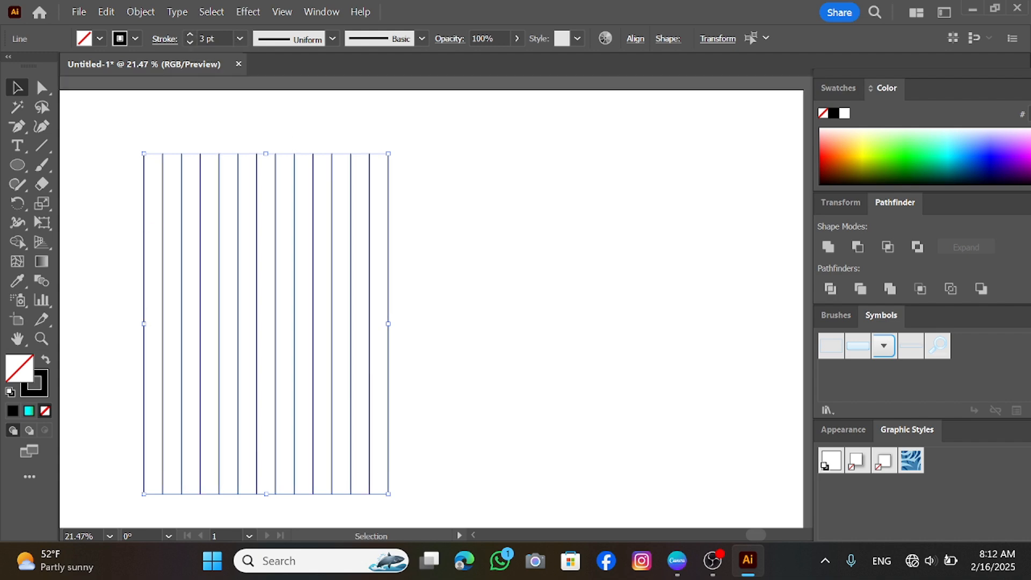
{"action": "right_click", "coordinate": [230, 225]}
{"action": "left_click", "coordinate": [271, 292]}
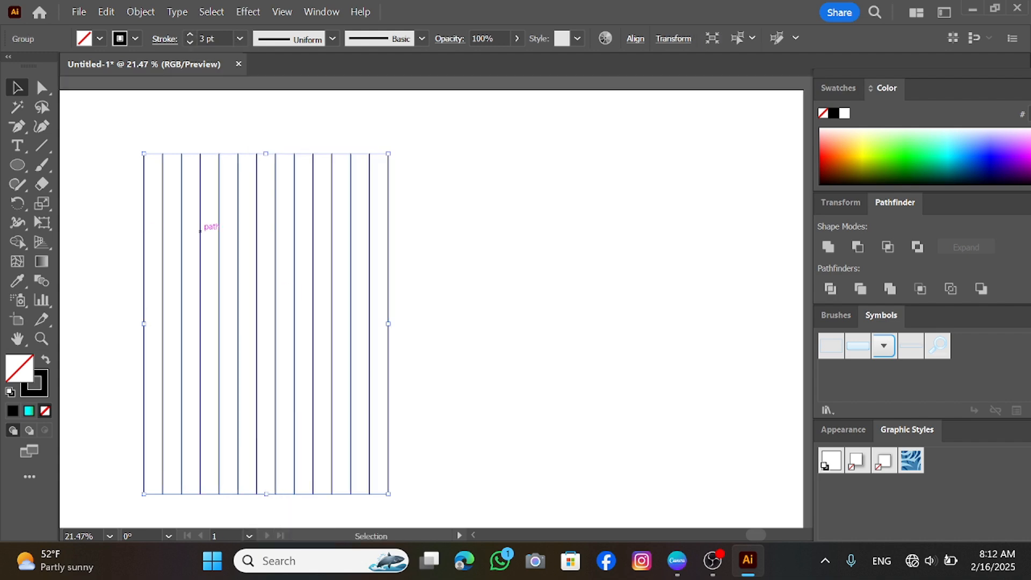
Copy the group, paste it in front, and rotate the copy 90° into horizontal lines
{"action": "left_click", "coordinate": [106, 12]}
{"action": "left_click", "coordinate": [162, 74]}
{"action": "left_click", "coordinate": [105, 11]}
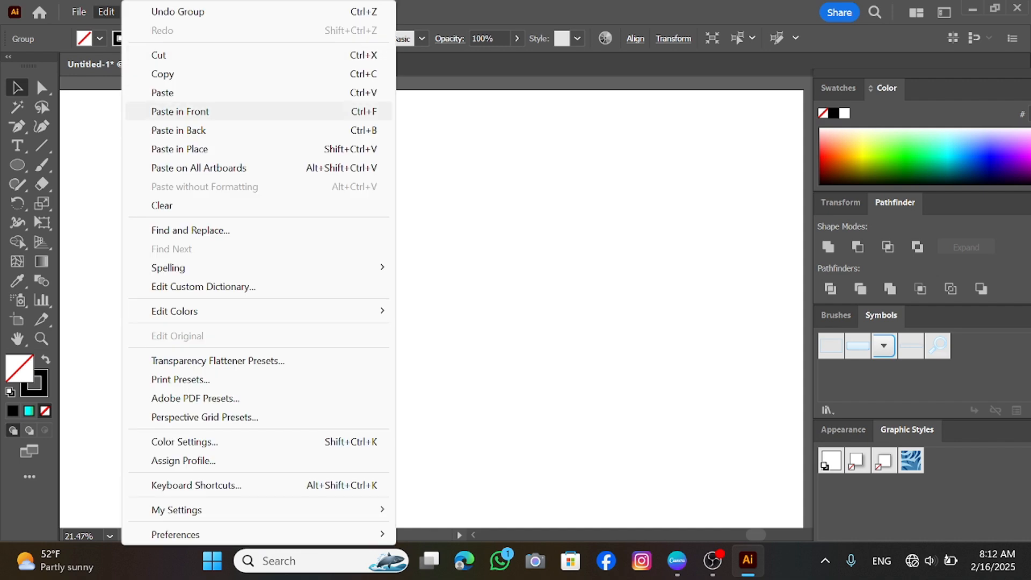
{"action": "left_click", "coordinate": [179, 111]}
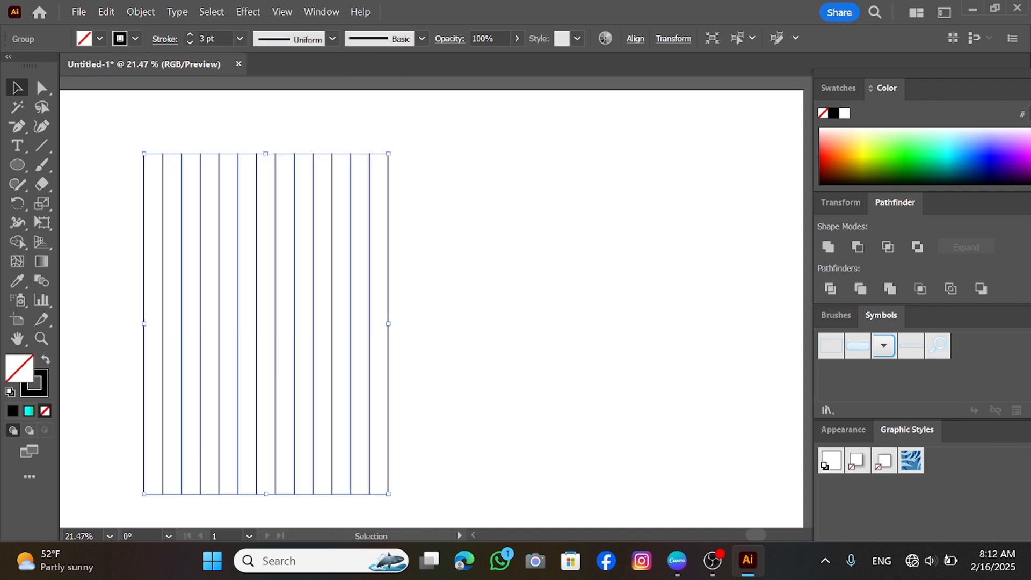
{"action": "left_click_drag", "start_coordinate": [395, 148], "coordinate": [441, 414]}
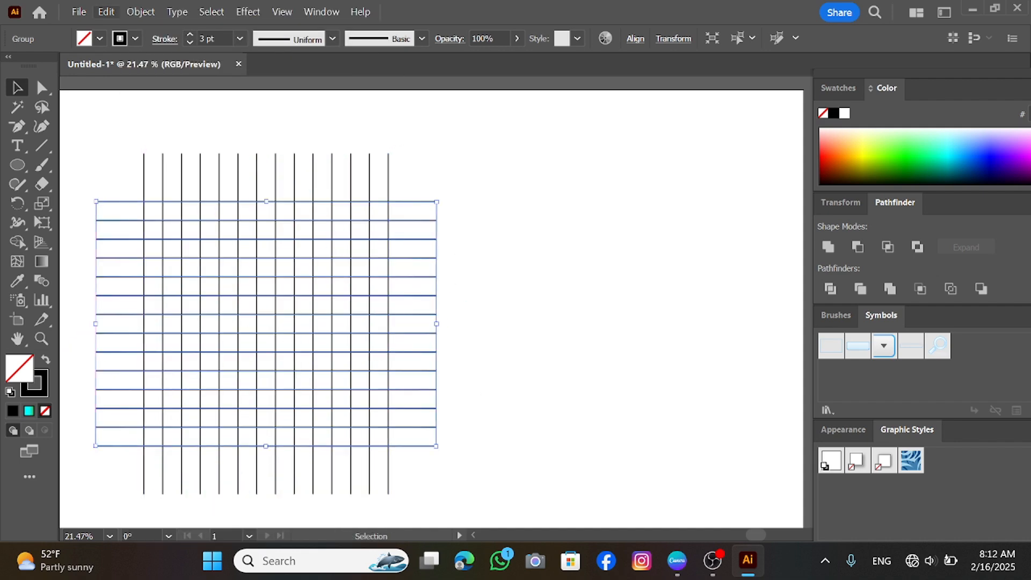
Paste another copy in front and rotate it 60° as a copy, creating diagonal lines
{"action": "left_click", "coordinate": [106, 12]}
{"action": "left_click", "coordinate": [163, 72]}
{"action": "left_click", "coordinate": [106, 12]}
{"action": "left_click", "coordinate": [162, 128]}
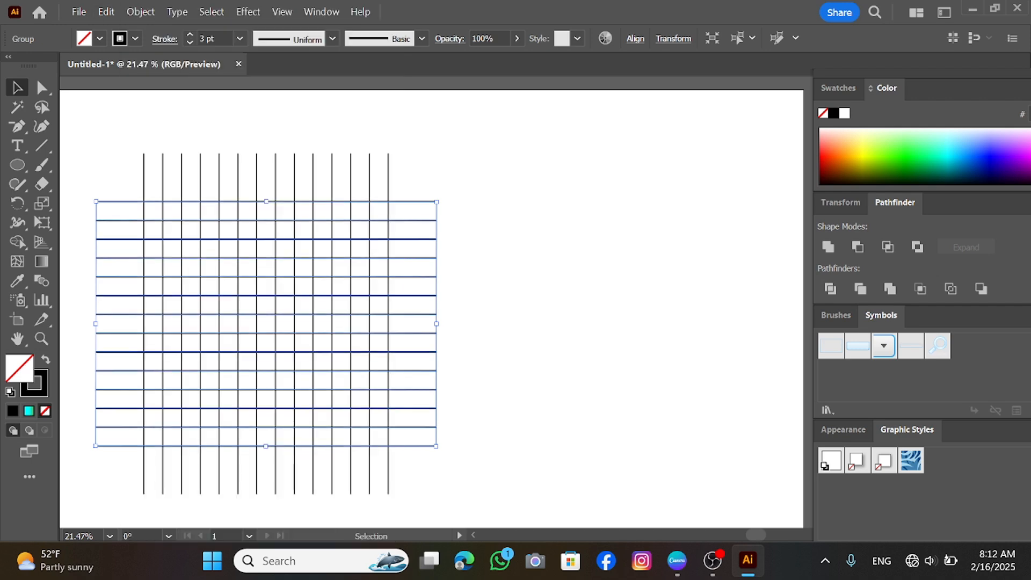
{"action": "right_click", "coordinate": [425, 166]}
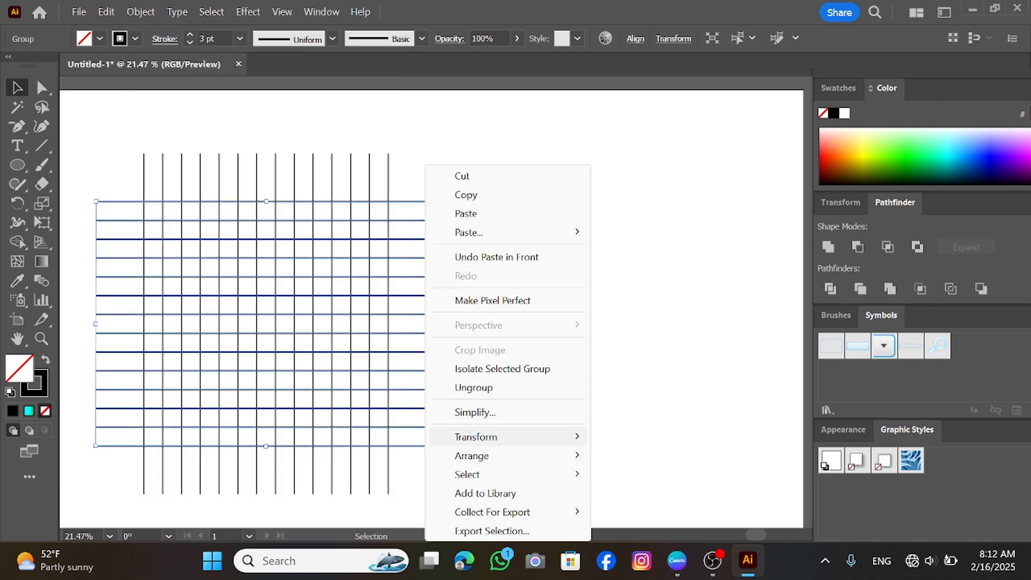
{"action": "mouse_move", "coordinate": [472, 435]}
{"action": "left_click", "coordinate": [622, 348]}
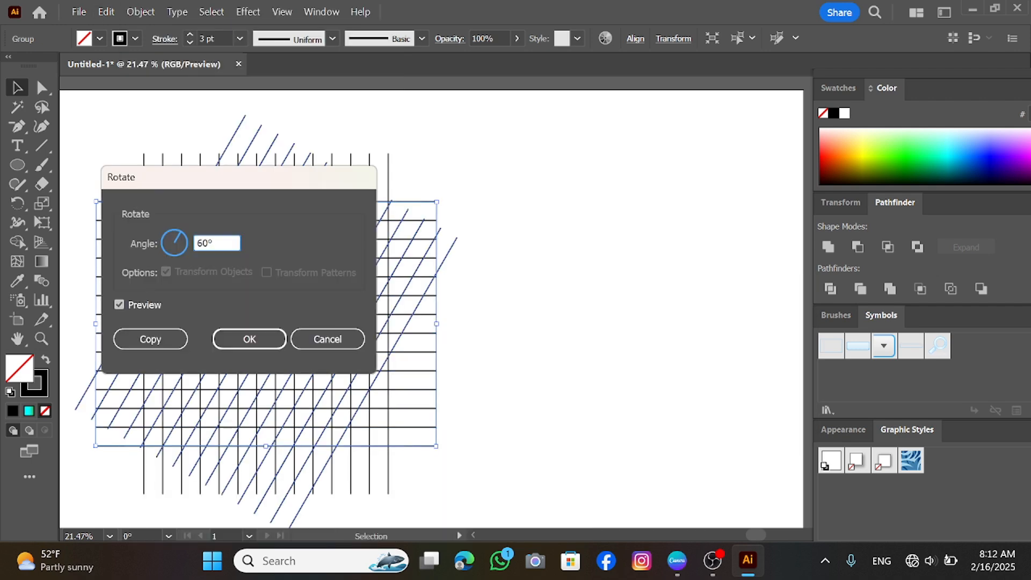
{"action": "left_click", "coordinate": [151, 339]}
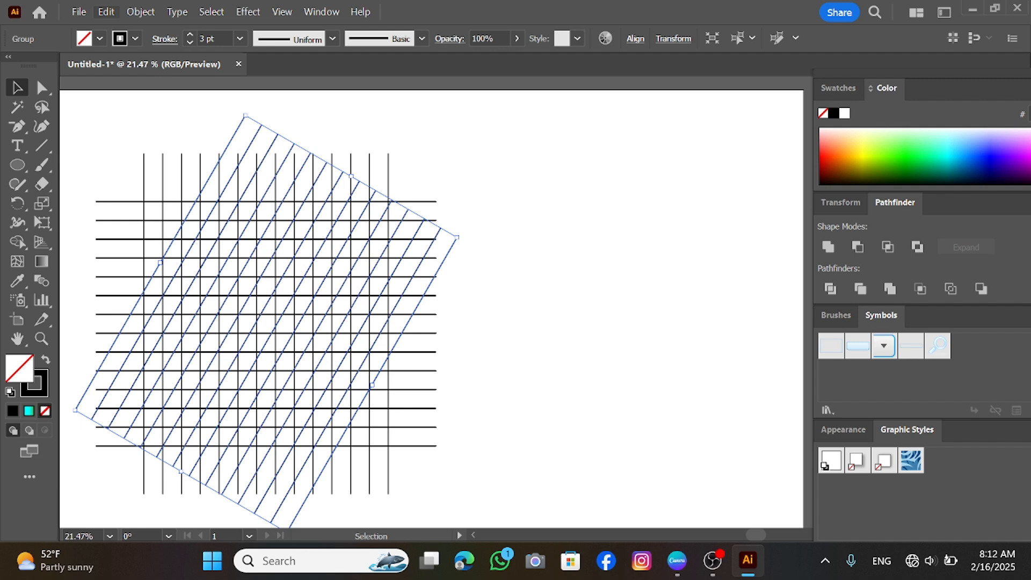
Paste the diagonal lines in front and reflect them across the vertical axis as a copy
{"action": "left_click", "coordinate": [106, 11]}
{"action": "left_click", "coordinate": [162, 73]}
{"action": "left_click", "coordinate": [106, 11]}
{"action": "left_click", "coordinate": [161, 108]}
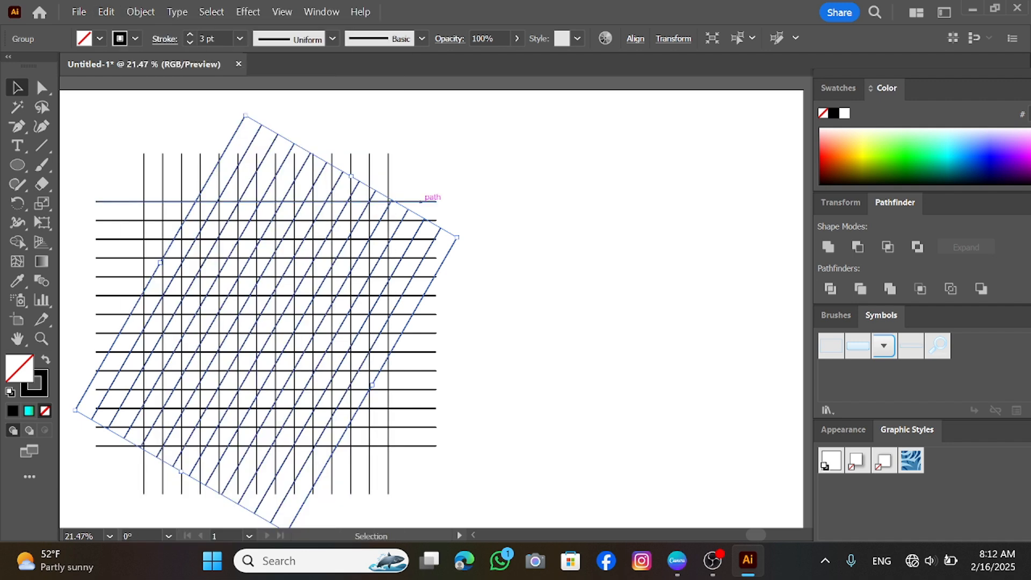
{"action": "right_click", "coordinate": [395, 220]}
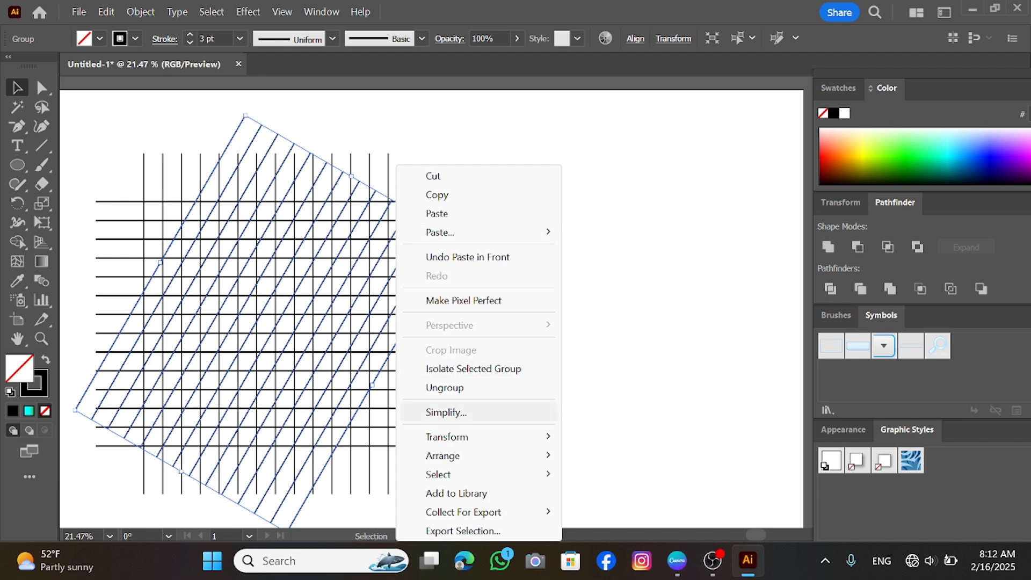
{"action": "mouse_move", "coordinate": [447, 437]}
{"action": "left_click", "coordinate": [590, 348]}
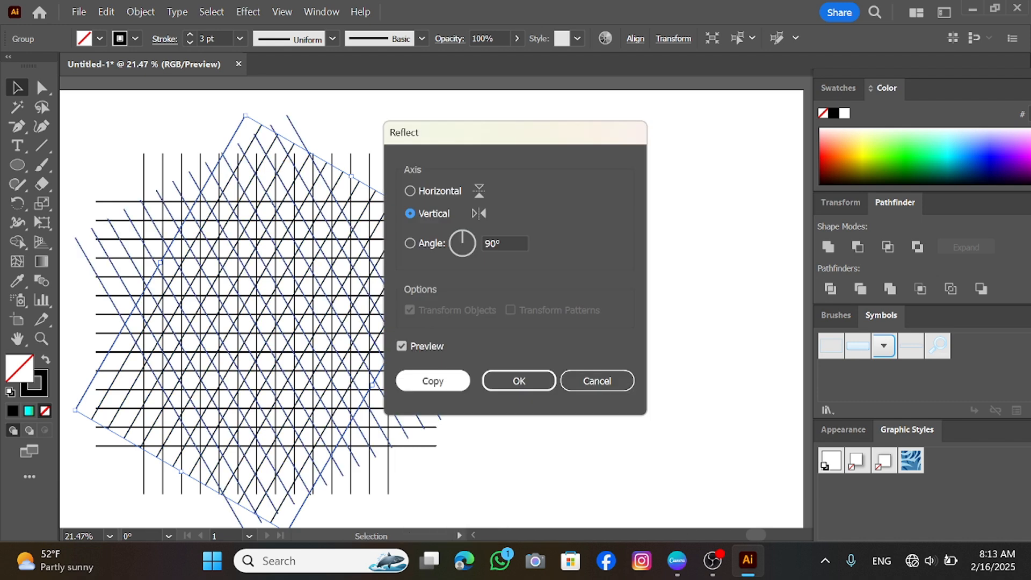
{"action": "left_click", "coordinate": [433, 381]}
Draw a circle over the lower-right part of the grid with the Ellipse tool
{"action": "left_click", "coordinate": [41, 338]}
{"action": "left_click_drag", "start_coordinate": [216, 343], "coordinate": [273, 342]}
{"action": "scroll", "coordinate": [274, 343], "scroll_direction": "down", "scroll_amount": 2}
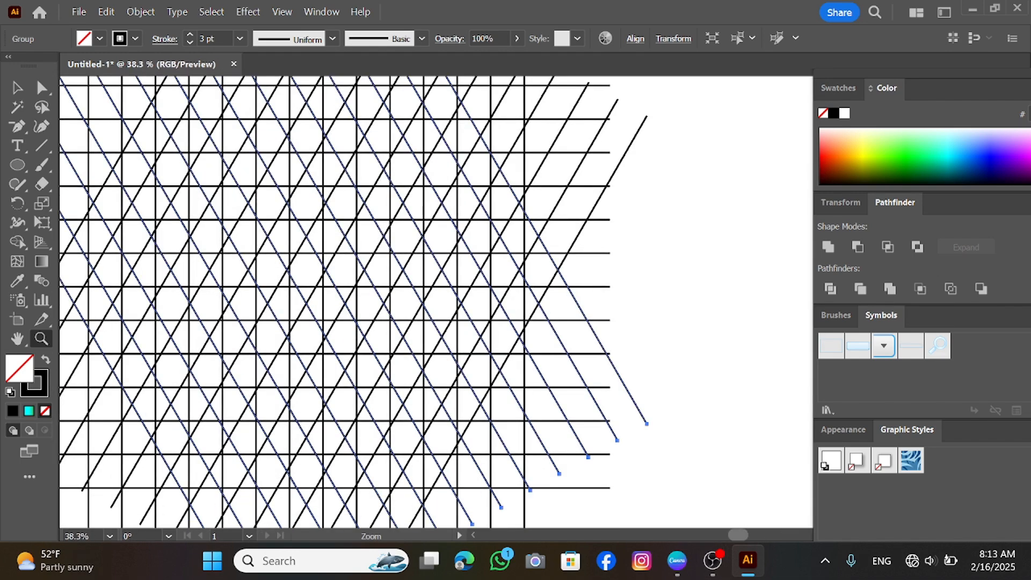
{"action": "scroll", "coordinate": [424, 301], "scroll_direction": "left", "scroll_amount": 3}
{"action": "left_click_drag", "start_coordinate": [18, 165], "coordinate": [88, 203]}
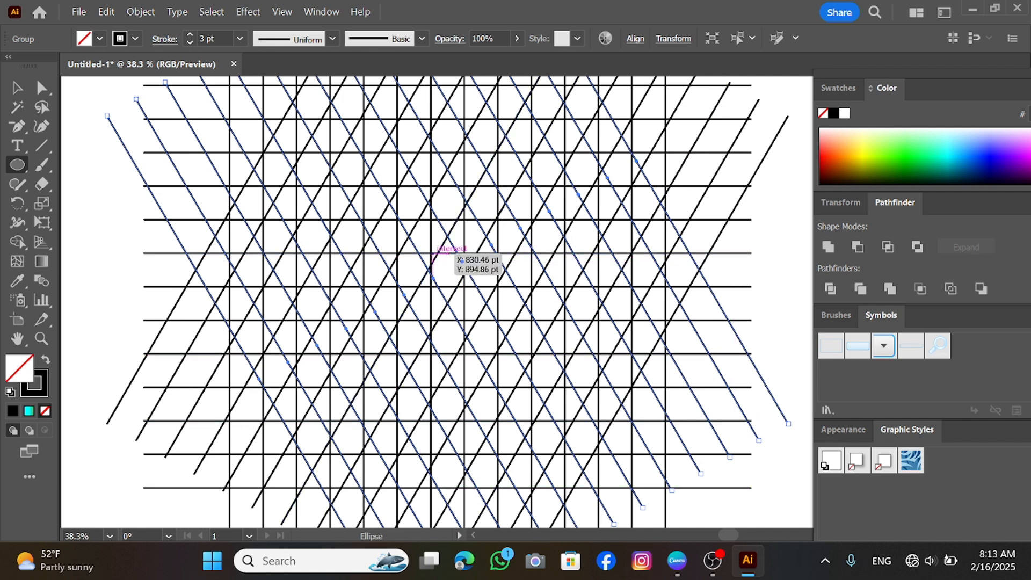
{"action": "left_click_drag", "start_coordinate": [432, 254], "coordinate": [569, 487]}
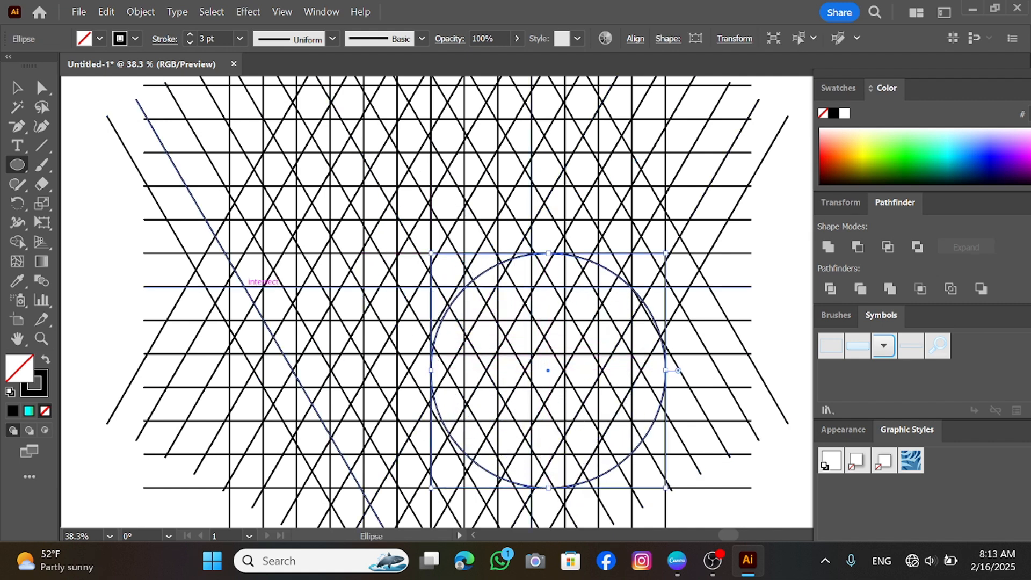
Move the circle left onto a grid intersection and add two progressively smaller concentric copies in front
{"action": "left_click", "coordinate": [17, 87]}
{"action": "left_click_drag", "start_coordinate": [548, 369], "coordinate": [514, 370]}
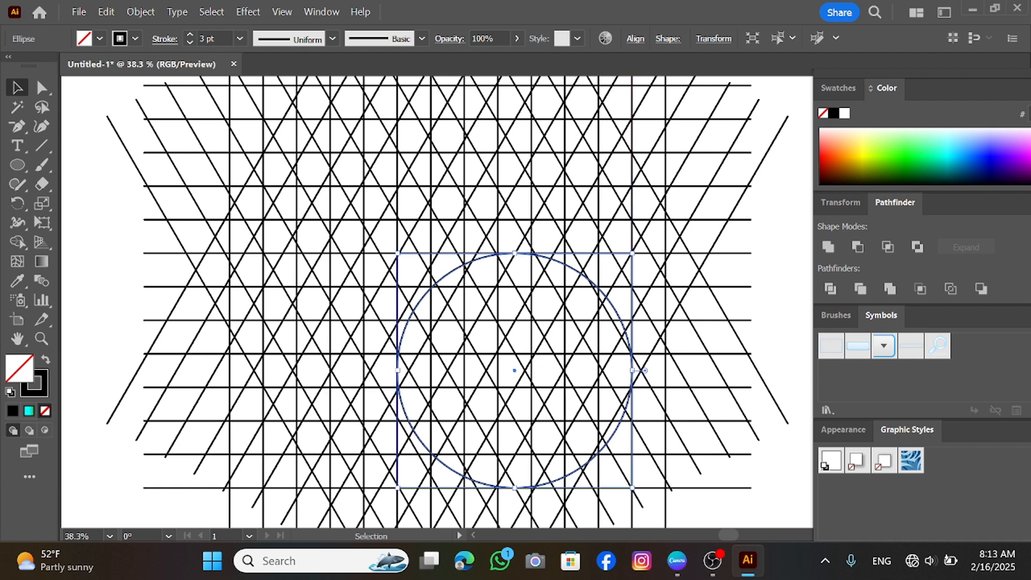
{"action": "key", "text": "ctrl+c"}
{"action": "key", "text": "ctrl+f"}
{"action": "left_click_drag", "start_coordinate": [633, 253], "coordinate": [599, 286]}
{"action": "key", "text": "ctrl+c"}
{"action": "key", "text": "ctrl+f"}
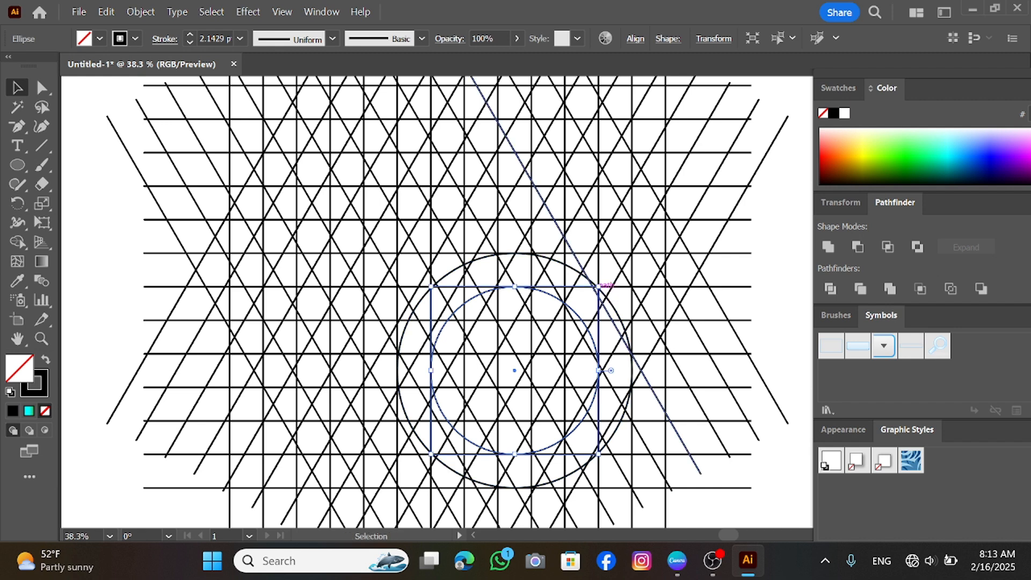
{"action": "mouse_move", "coordinate": [599, 286]}
{"action": "left_mouse_down"}
{"action": "mouse_move", "coordinate": [590, 310]}
{"action": "mouse_move", "coordinate": [567, 319]}
{"action": "left_mouse_up"}
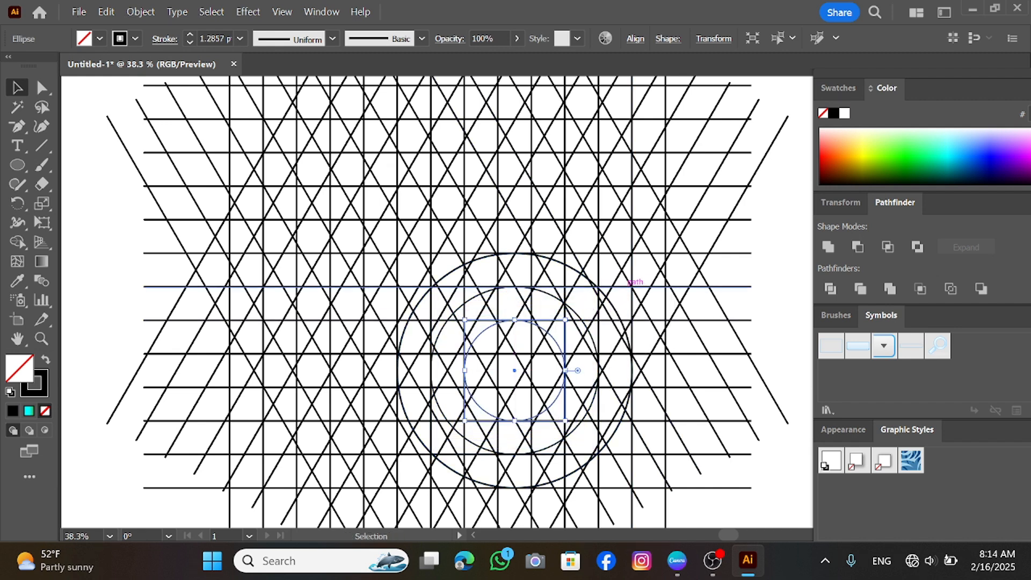
Select all grid lines and circles and merge a small diagonal strip with the Shape Builder tool
{"action": "scroll", "coordinate": [426, 265], "scroll_direction": "down", "scroll_amount": 1}
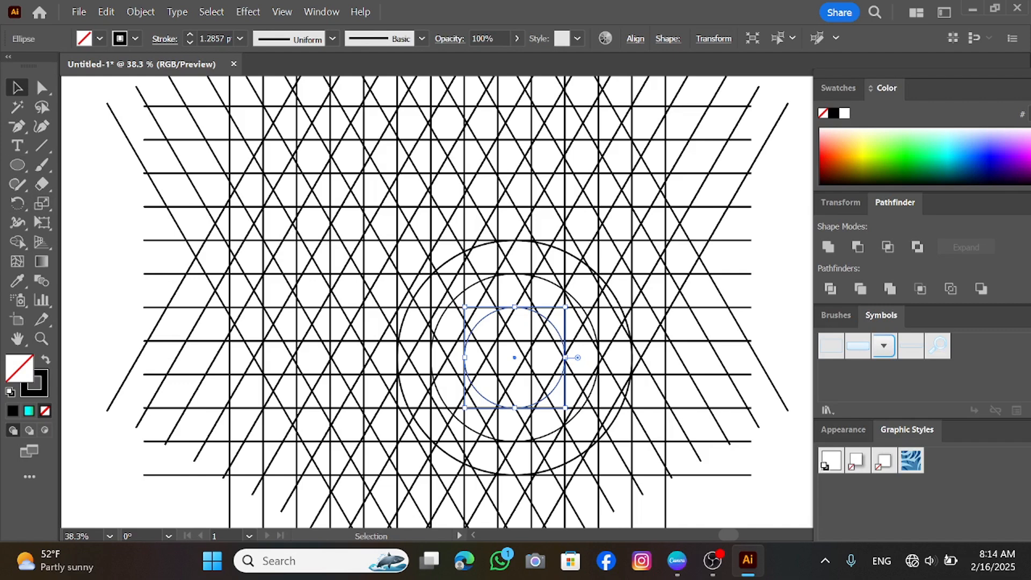
{"action": "key", "text": "ctrl+a"}
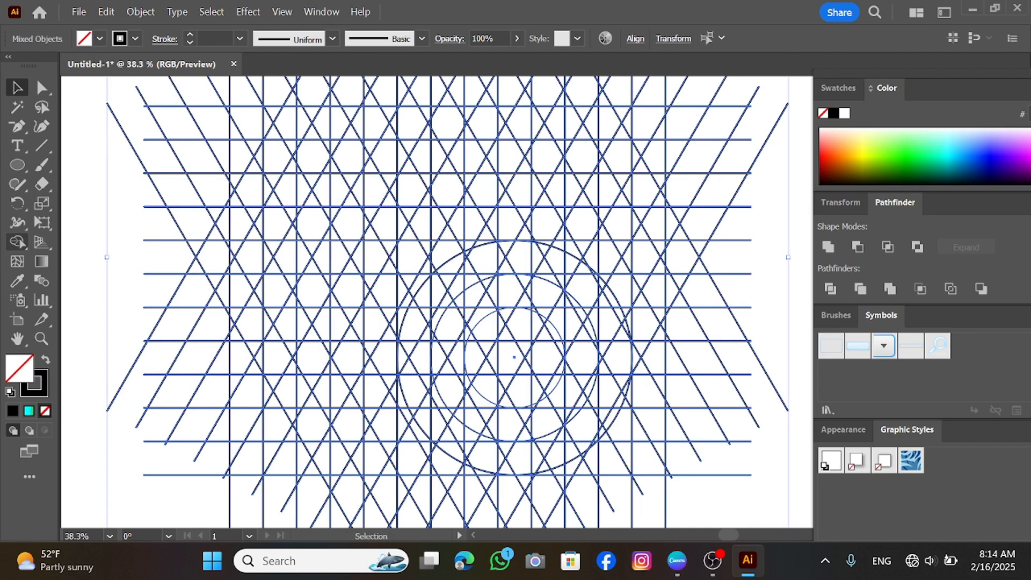
{"action": "left_click", "coordinate": [19, 242]}
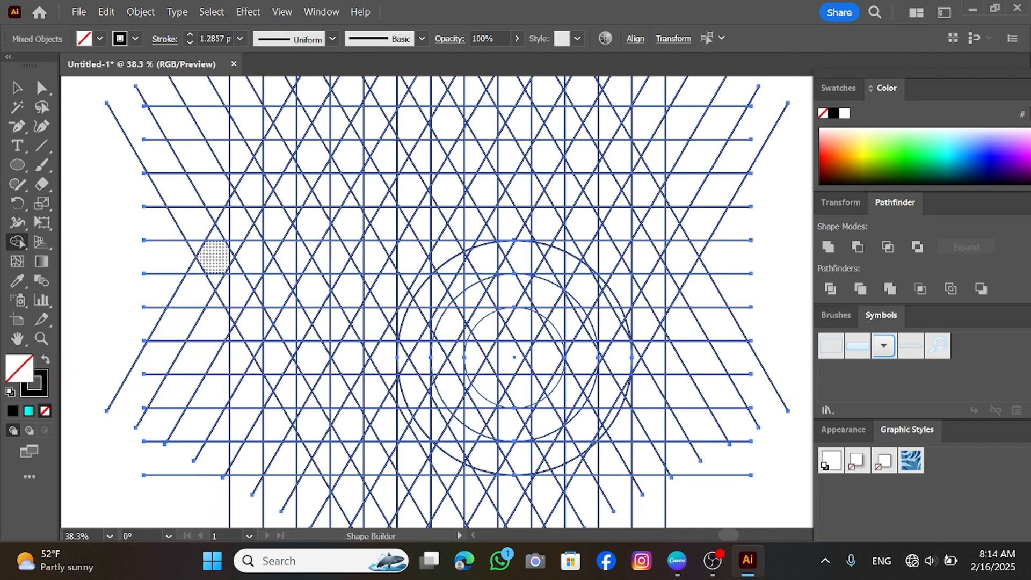
{"action": "mouse_move", "coordinate": [208, 251]}
{"action": "left_mouse_down"}
{"action": "mouse_move", "coordinate": [238, 280]}
{"action": "mouse_move", "coordinate": [218, 280]}
{"action": "mouse_move", "coordinate": [253, 336]}
{"action": "left_mouse_up"}
Set the fill color to black and try extending the strip with Shape Builder, undoing the attempt
{"action": "left_click", "coordinate": [100, 39]}
{"action": "left_click", "coordinate": [47, 65]}
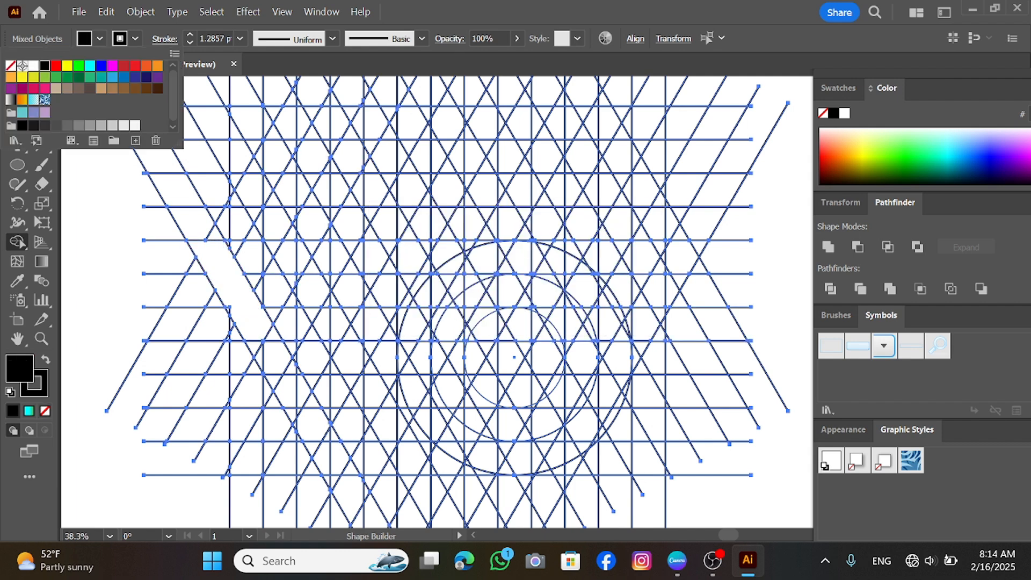
{"action": "left_click", "coordinate": [230, 290]}
{"action": "mouse_move", "coordinate": [253, 322]}
{"action": "left_mouse_down"}
{"action": "mouse_move", "coordinate": [288, 394]}
{"action": "mouse_move", "coordinate": [247, 393]}
{"action": "left_mouse_up"}
{"action": "key", "text": "ctrl+z"}
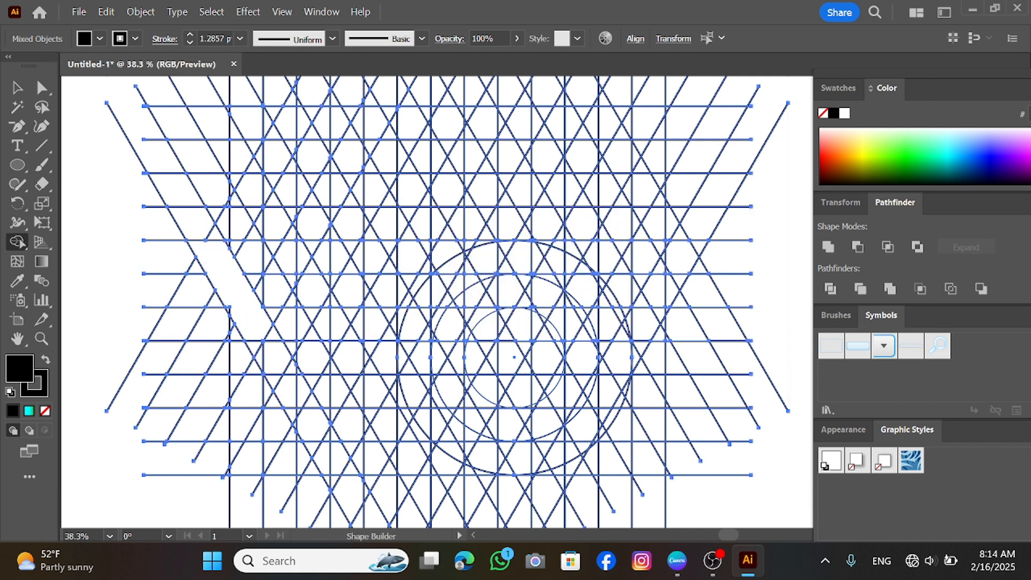
Merge grid cells into a black V shape with left arm, base and right arm using Shape Builder
{"action": "left_click_drag", "start_coordinate": [230, 277], "coordinate": [279, 363]}
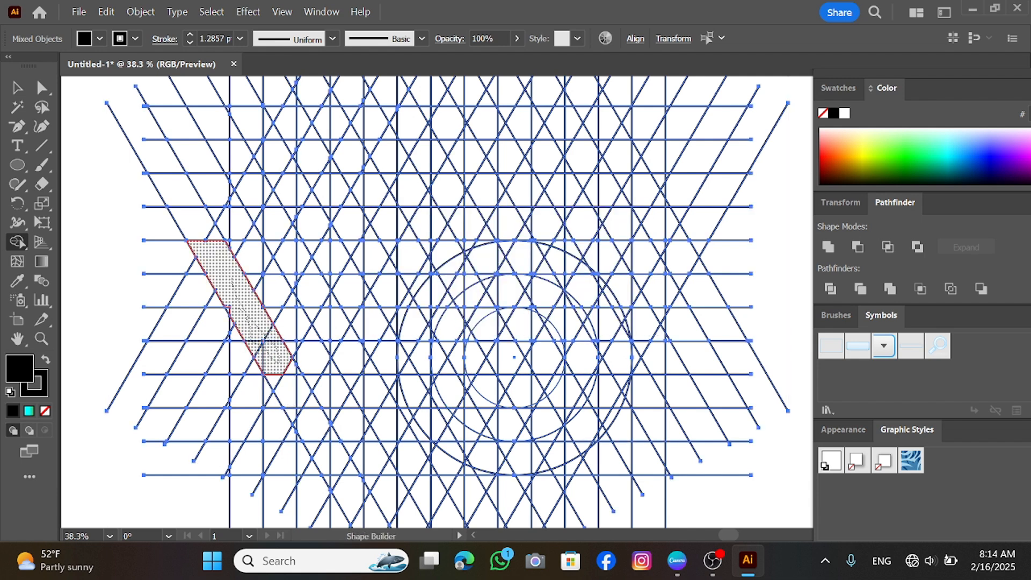
{"action": "left_click_drag", "start_coordinate": [333, 434], "coordinate": [276, 372]}
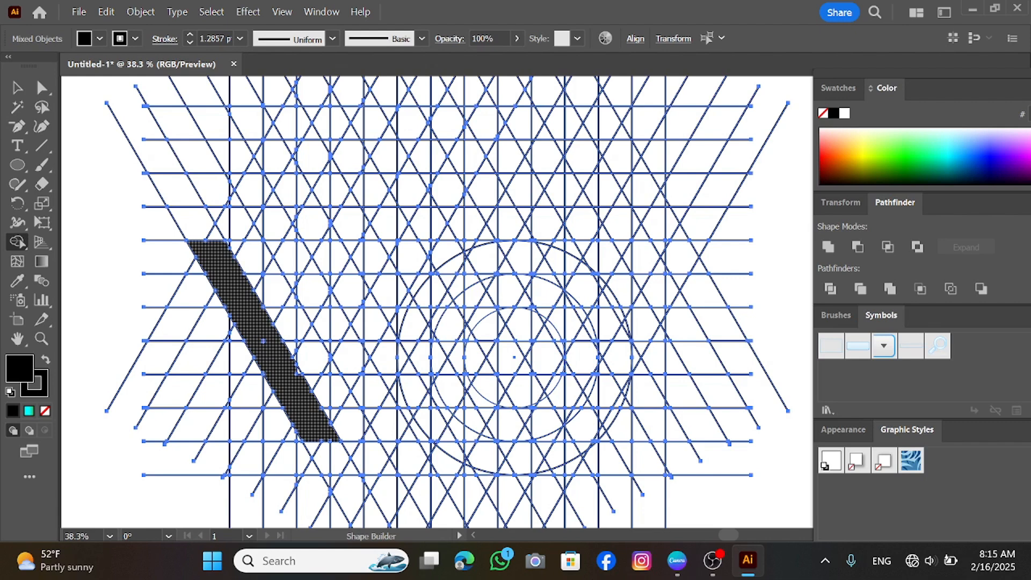
{"action": "mouse_move", "coordinate": [316, 432]}
{"action": "left_mouse_down"}
{"action": "mouse_move", "coordinate": [338, 457]}
{"action": "mouse_move", "coordinate": [400, 458]}
{"action": "mouse_move", "coordinate": [473, 337]}
{"action": "left_mouse_up"}
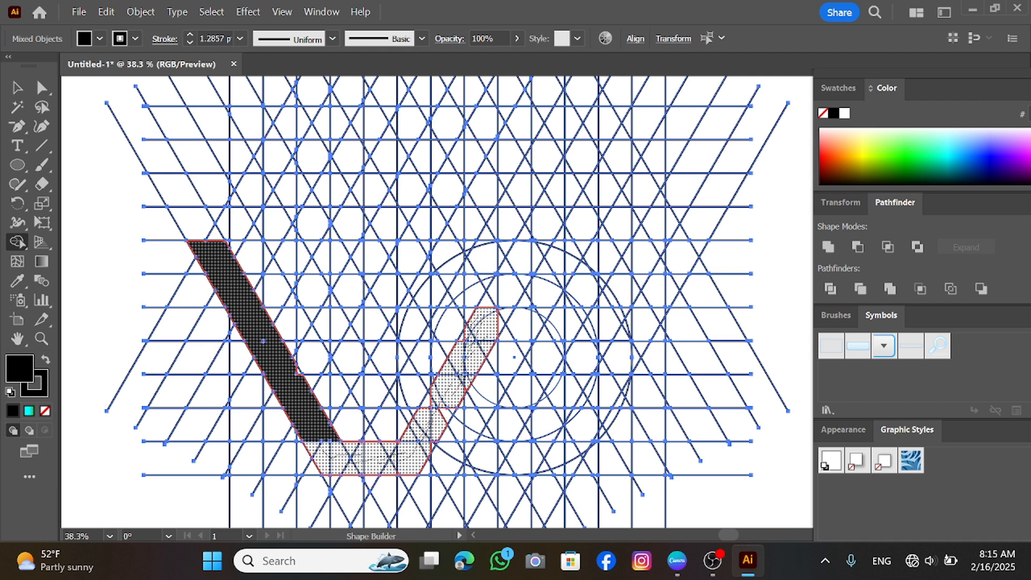
{"action": "left_click_drag", "start_coordinate": [450, 412], "coordinate": [433, 445]}
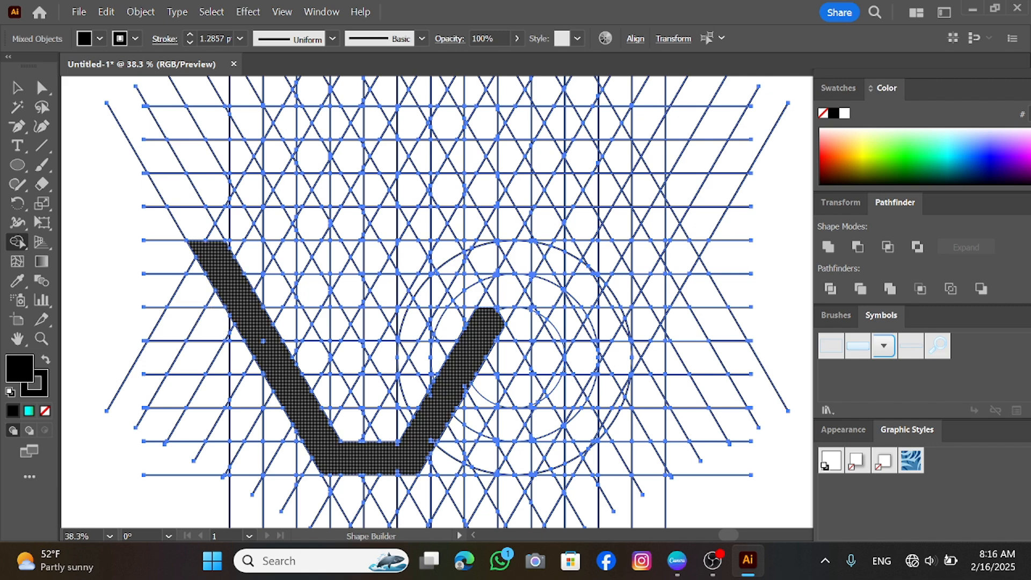
{"action": "left_click_drag", "start_coordinate": [234, 247], "coordinate": [325, 258]}
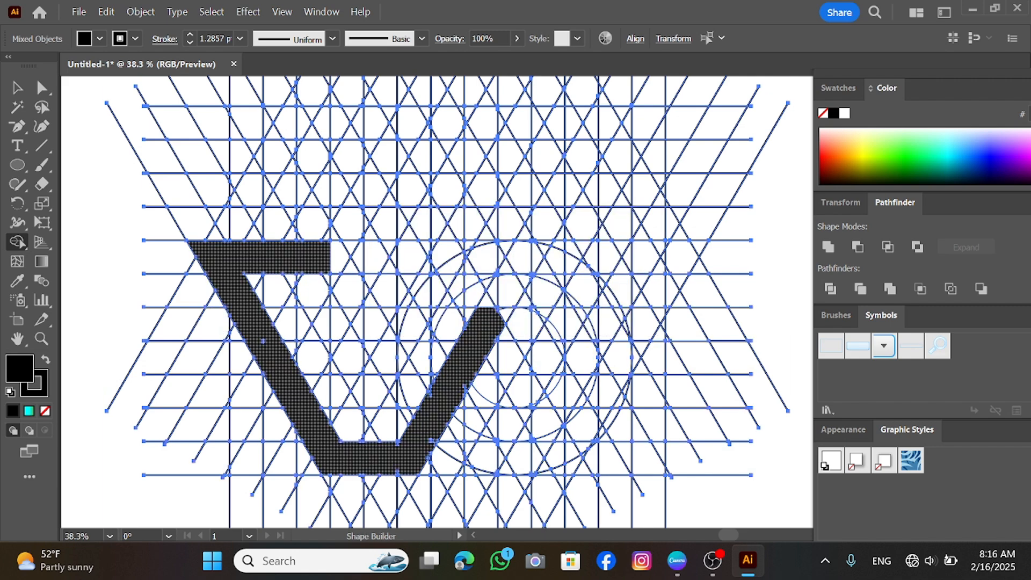
{"action": "key", "text": "ctrl"}
{"action": "key", "text": "ctrl+z"}
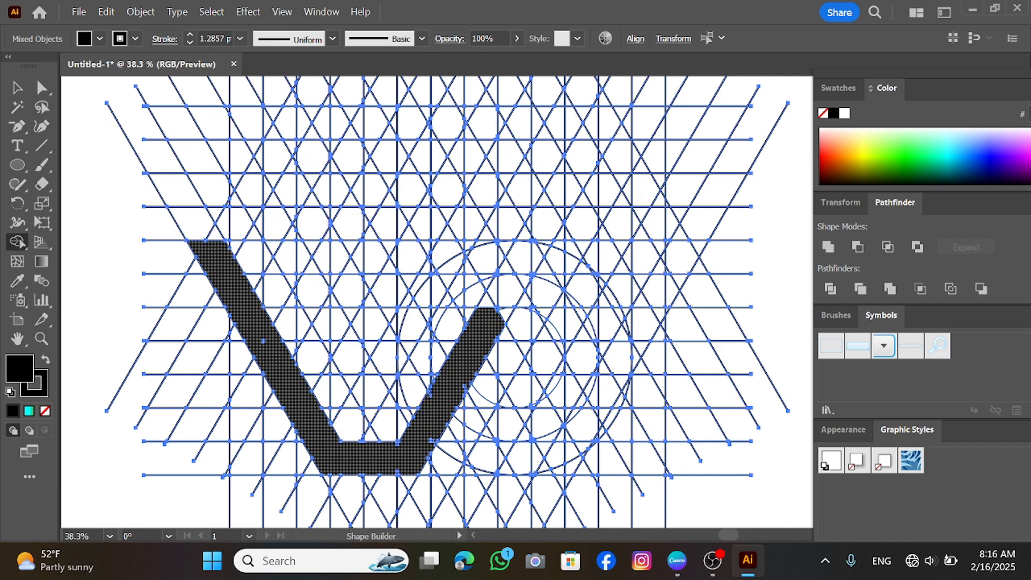
Add a top bar and an inner connecting notch to the V shape with Shape Builder
{"action": "mouse_move", "coordinate": [214, 246]}
{"action": "left_mouse_down"}
{"action": "mouse_move", "coordinate": [288, 250]}
{"action": "mouse_move", "coordinate": [323, 302]}
{"action": "mouse_move", "coordinate": [275, 267]}
{"action": "mouse_move", "coordinate": [331, 325]}
{"action": "mouse_move", "coordinate": [345, 359]}
{"action": "mouse_move", "coordinate": [460, 256]}
{"action": "mouse_move", "coordinate": [576, 262]}
{"action": "left_mouse_up"}
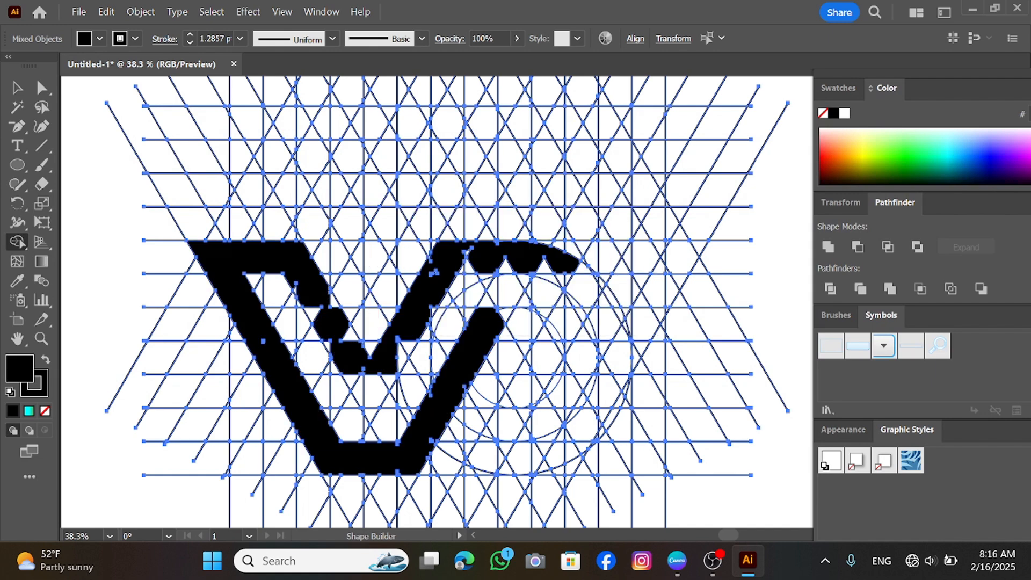
{"action": "left_click_drag", "start_coordinate": [456, 268], "coordinate": [546, 268]}
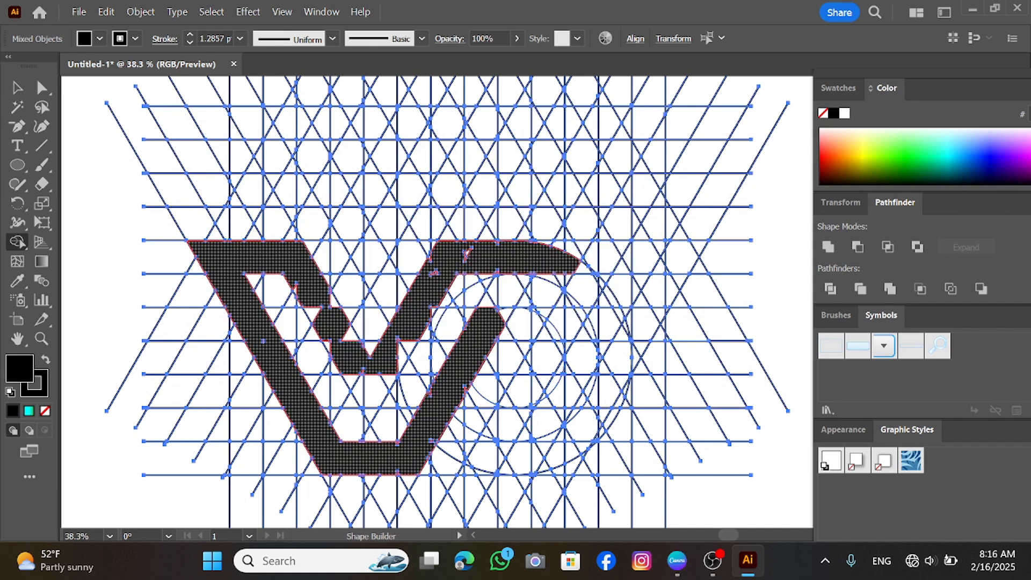
{"action": "left_click", "coordinate": [404, 354]}
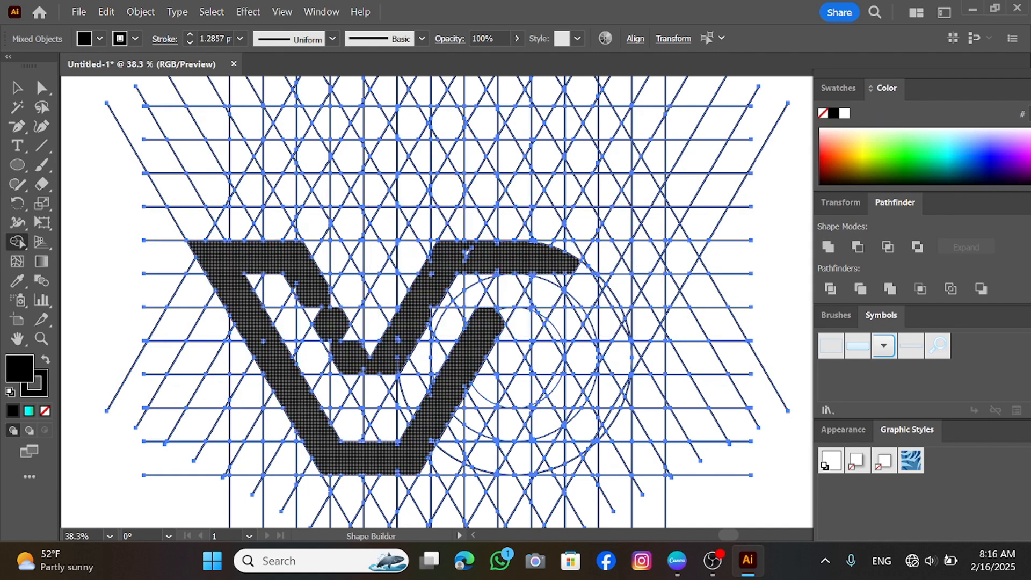
Merge the remaining notch cells into the V shape with the Shape Builder tool
{"action": "mouse_move", "coordinate": [334, 301]}
{"action": "left_mouse_down"}
{"action": "mouse_move", "coordinate": [296, 289]}
{"action": "mouse_move", "coordinate": [350, 333]}
{"action": "left_mouse_up"}
{"action": "left_click_drag", "start_coordinate": [466, 252], "coordinate": [466, 252]}
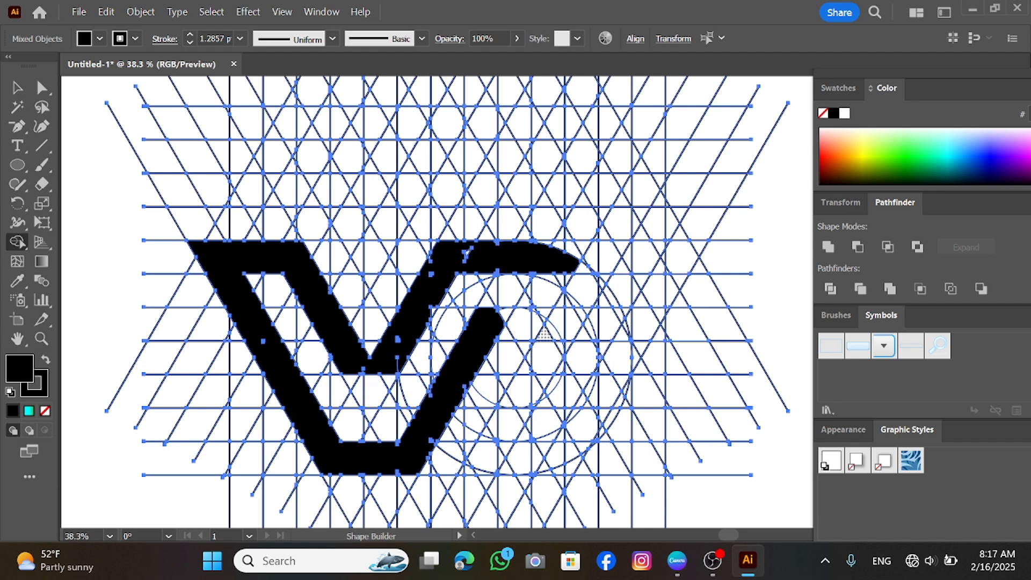
Build a D shape from the circle segments and an inner diagonal bar with Shape Builder, joining it to the V
{"action": "mouse_move", "coordinate": [536, 356]}
{"action": "left_mouse_down"}
{"action": "mouse_move", "coordinate": [495, 441]}
{"action": "mouse_move", "coordinate": [521, 457]}
{"action": "mouse_move", "coordinate": [551, 451]}
{"action": "mouse_move", "coordinate": [579, 425]}
{"action": "mouse_move", "coordinate": [617, 354]}
{"action": "mouse_move", "coordinate": [612, 322]}
{"action": "mouse_move", "coordinate": [569, 261]}
{"action": "left_mouse_up"}
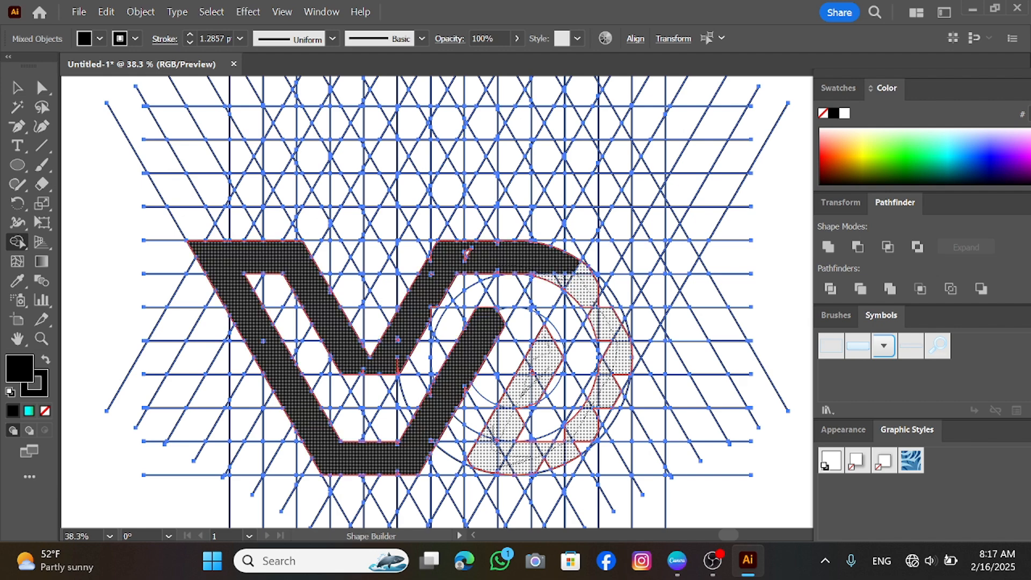
{"action": "left_click_drag", "start_coordinate": [466, 252], "coordinate": [465, 253]}
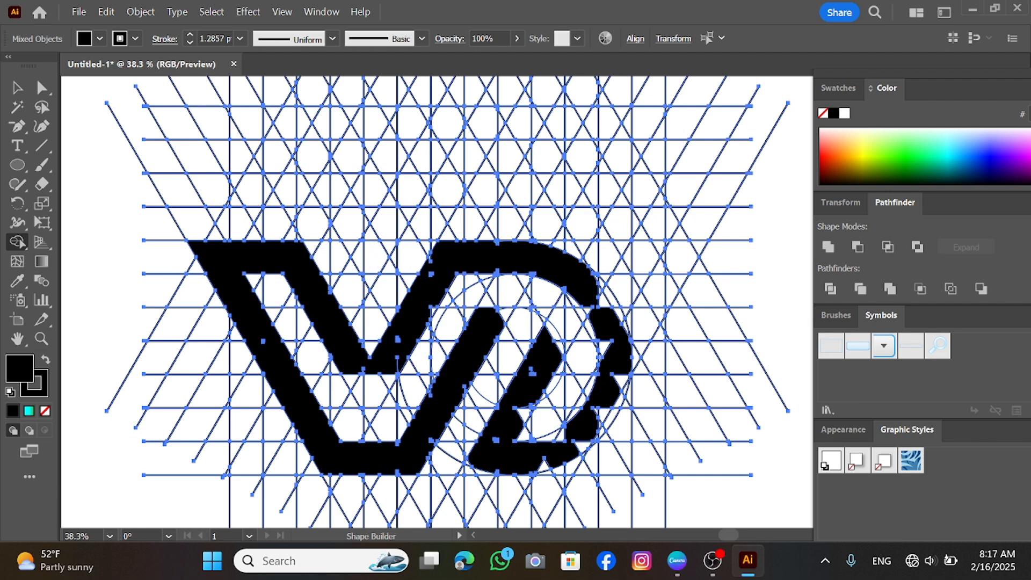
{"action": "mouse_move", "coordinate": [608, 294]}
{"action": "left_mouse_down"}
{"action": "mouse_move", "coordinate": [613, 323]}
{"action": "mouse_move", "coordinate": [596, 295]}
{"action": "left_mouse_up"}
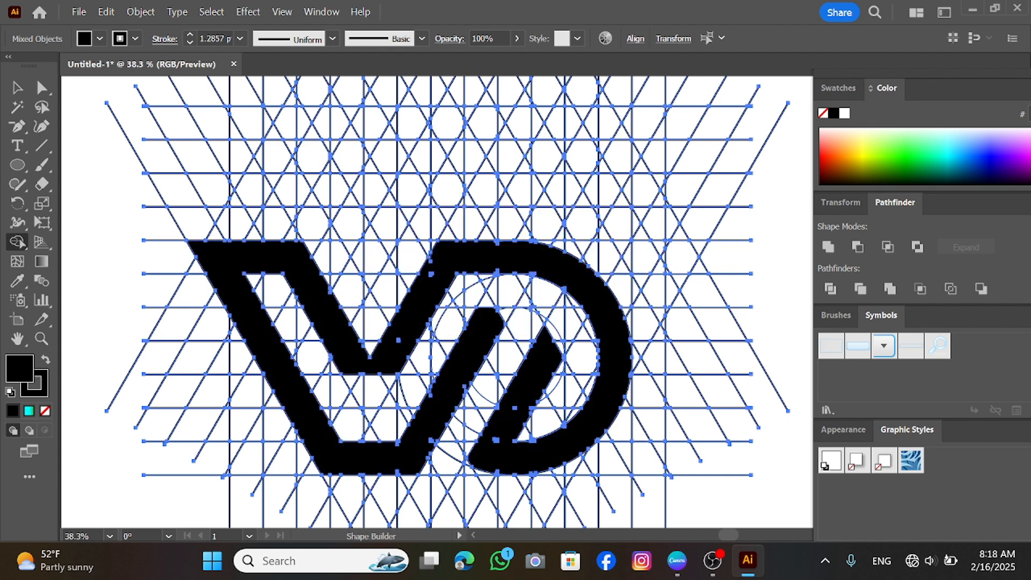
Delete all construction grid lines and circles, keeping only the black VD logo, and deselect it
{"action": "key", "text": "v"}
{"action": "left_click", "coordinate": [124, 290]}
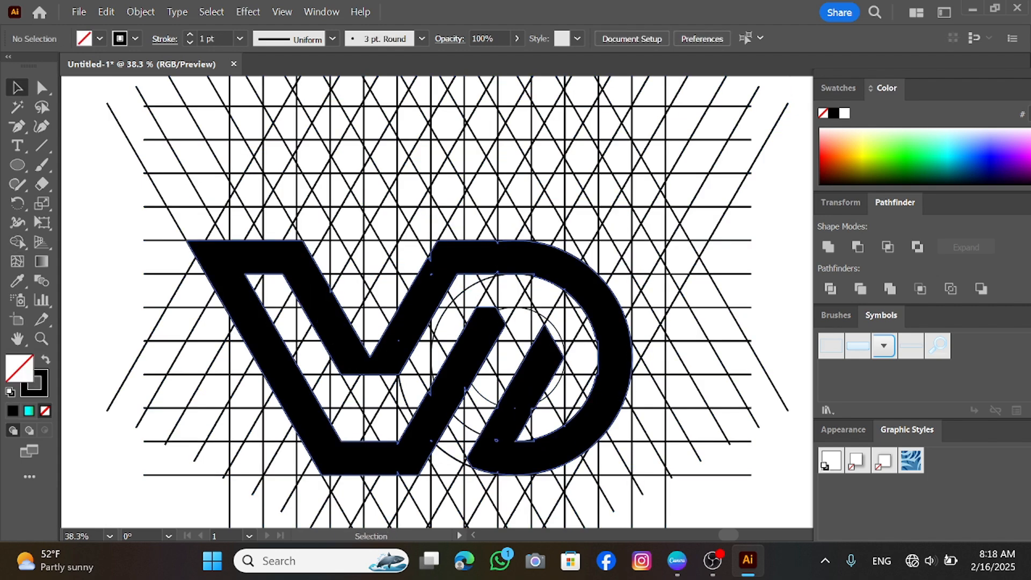
{"action": "left_click", "coordinate": [334, 334]}
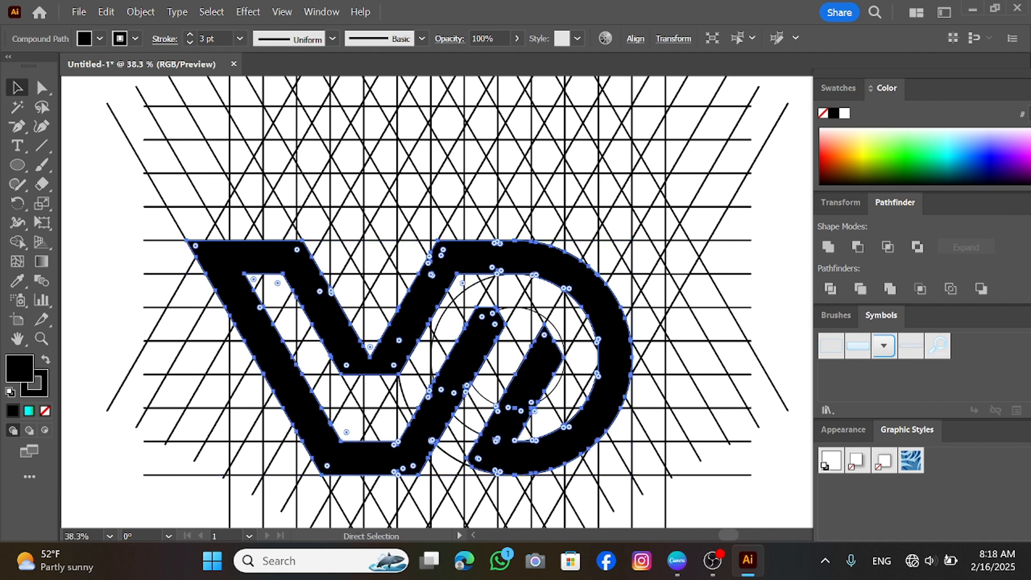
{"action": "key", "text": "Delete"}
{"action": "key", "text": "ctrl+a"}
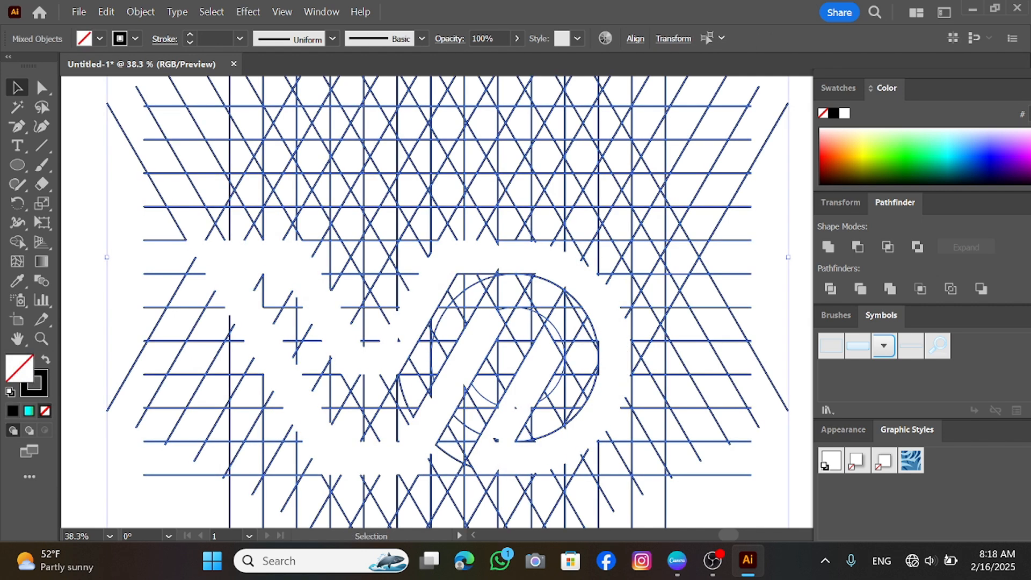
{"action": "key", "text": "Delete"}
{"action": "key", "text": "ctrl+f"}
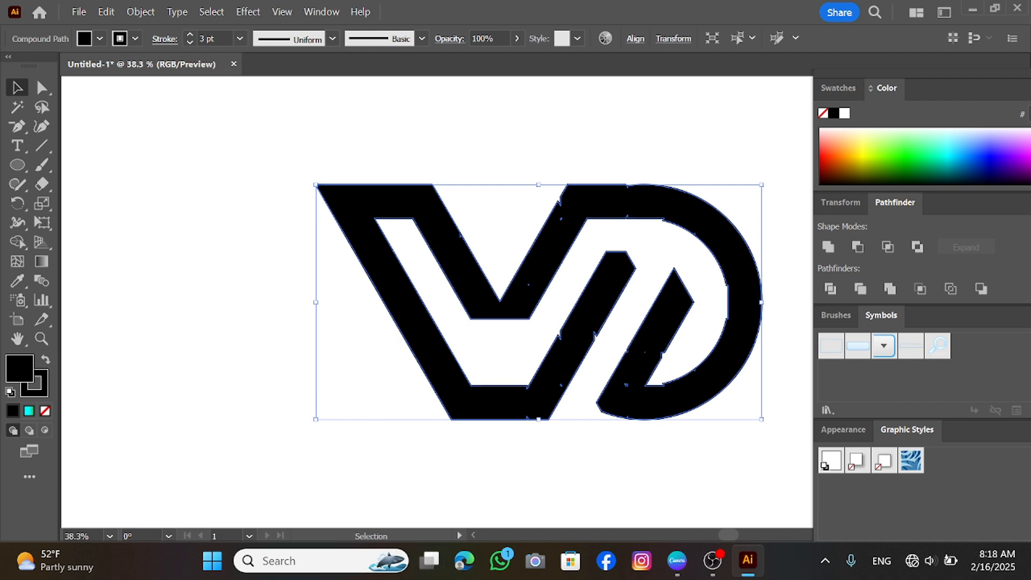
{"action": "key", "text": "ctrl+shift+a"}
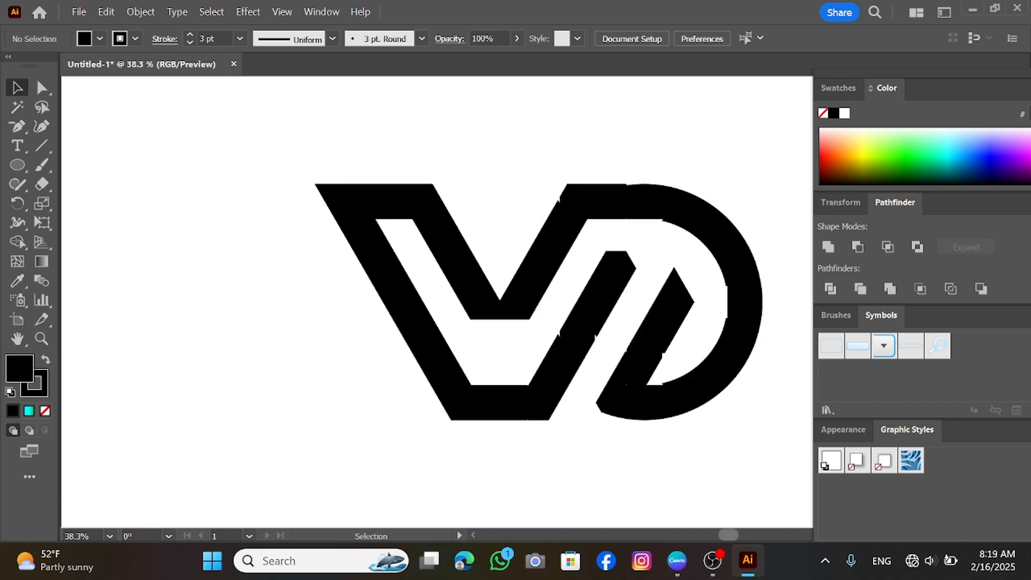
Remove stray anchor points at the V–D join and along the D's lower curve with the Delete Anchor Point tool
{"action": "scroll", "coordinate": [436, 302], "scroll_direction": "right", "scroll_amount": 9}
{"action": "scroll", "coordinate": [436, 302], "scroll_direction": "up", "scroll_amount": 3}
{"action": "scroll", "coordinate": [436, 302], "scroll_direction": "down", "scroll_amount": 2}
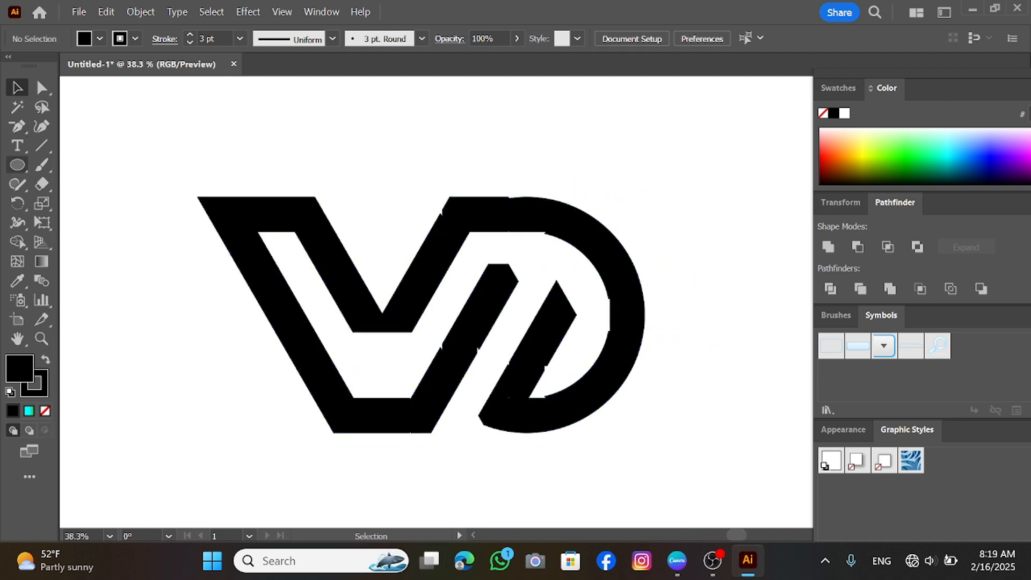
{"action": "left_click_drag", "start_coordinate": [17, 126], "coordinate": [124, 168]}
{"action": "left_click", "coordinate": [443, 219]}
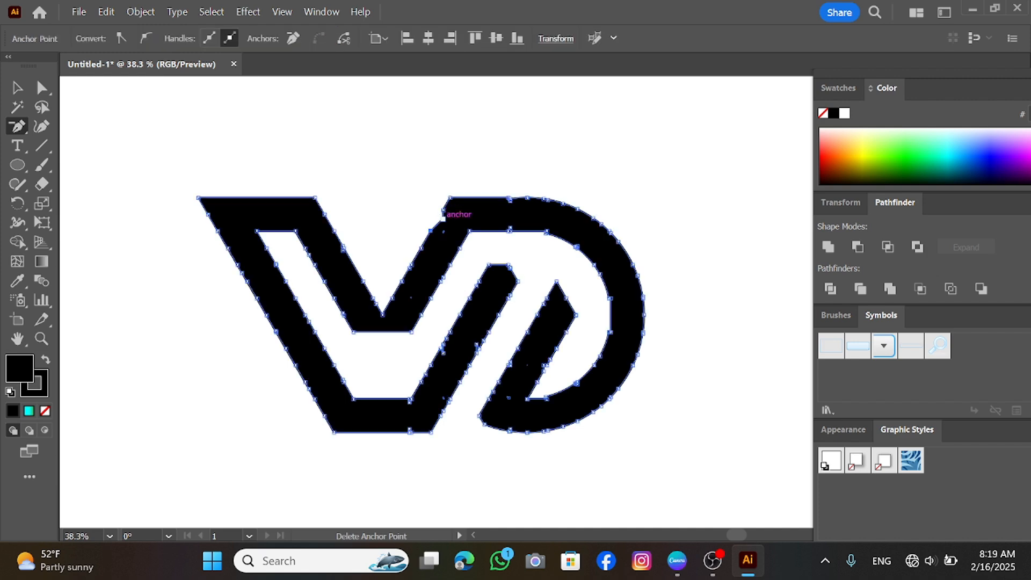
{"action": "key", "text": "ctrl+z"}
{"action": "left_click", "coordinate": [444, 209]}
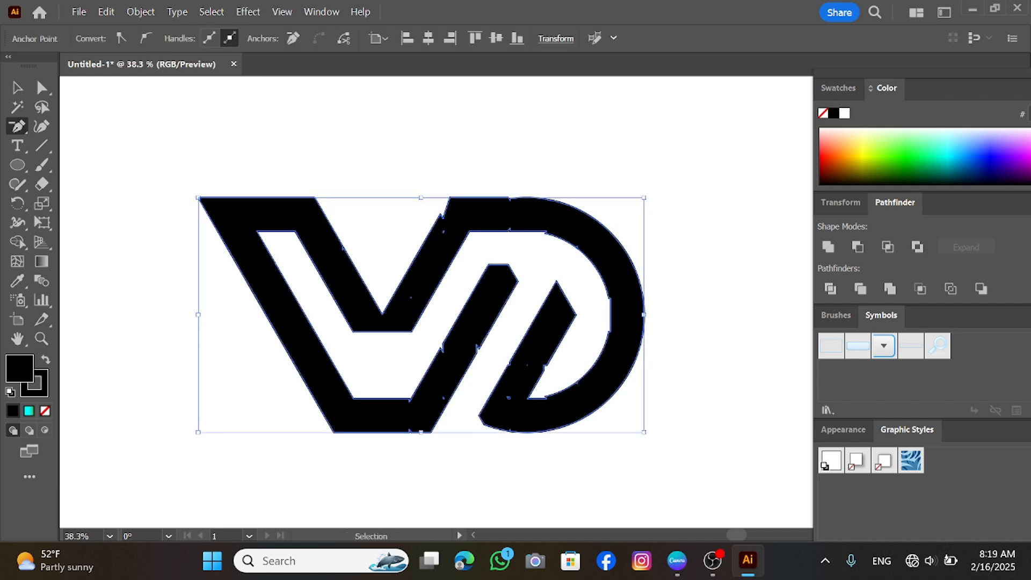
{"action": "key", "text": "ctrl+z"}
{"action": "left_click_drag", "start_coordinate": [161, 164], "coordinate": [681, 429]}
{"action": "key", "text": "minus"}
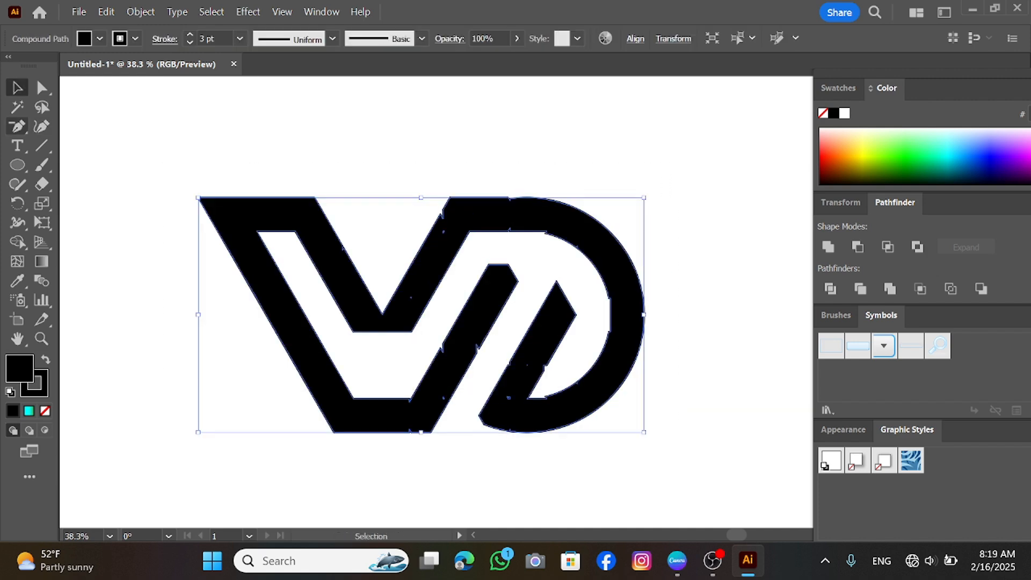
{"action": "left_click", "coordinate": [441, 215]}
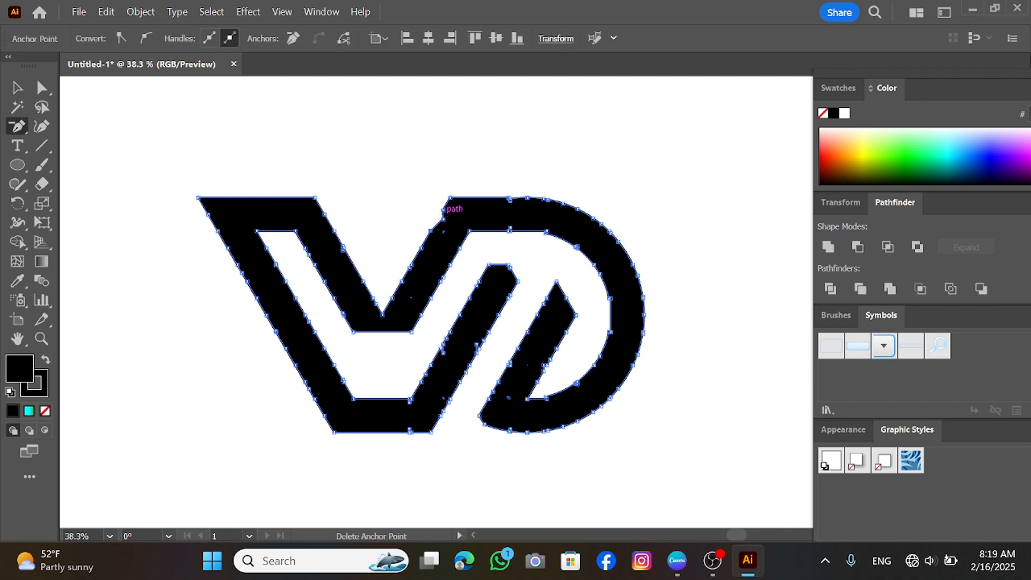
{"action": "key", "text": "ctrl+z"}
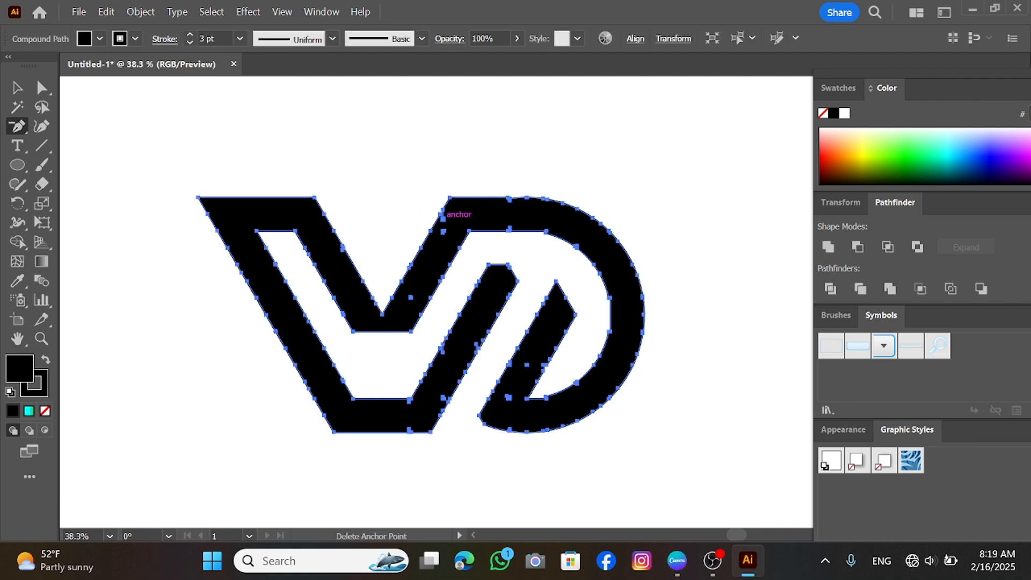
{"action": "left_click", "coordinate": [443, 217]}
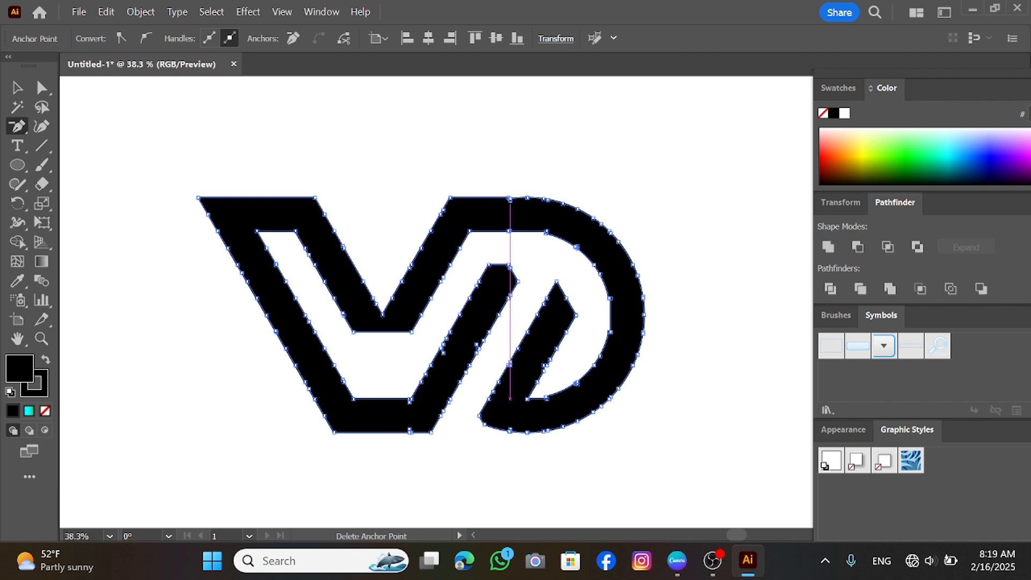
{"action": "left_click", "coordinate": [510, 398]}
{"action": "left_click", "coordinate": [651, 299]}
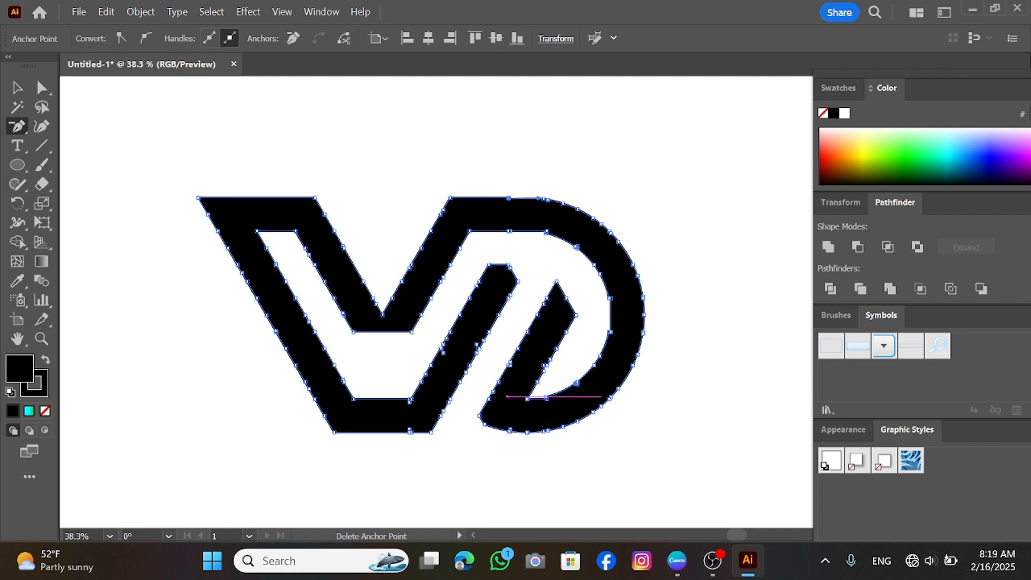
{"action": "left_click", "coordinate": [577, 383]}
{"action": "key", "text": "v"}
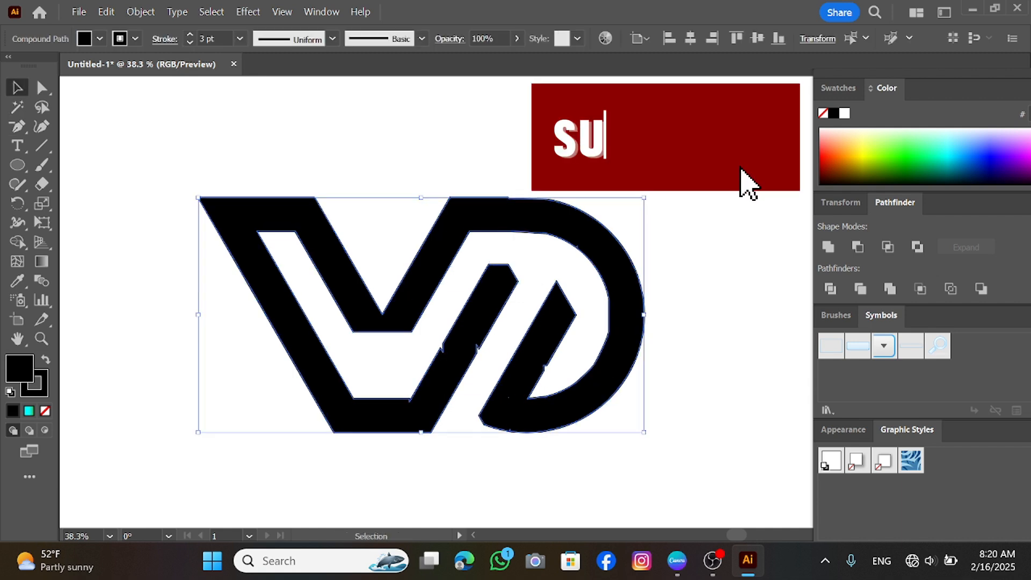
{"action": "key", "text": "ctrl+shift+a"}
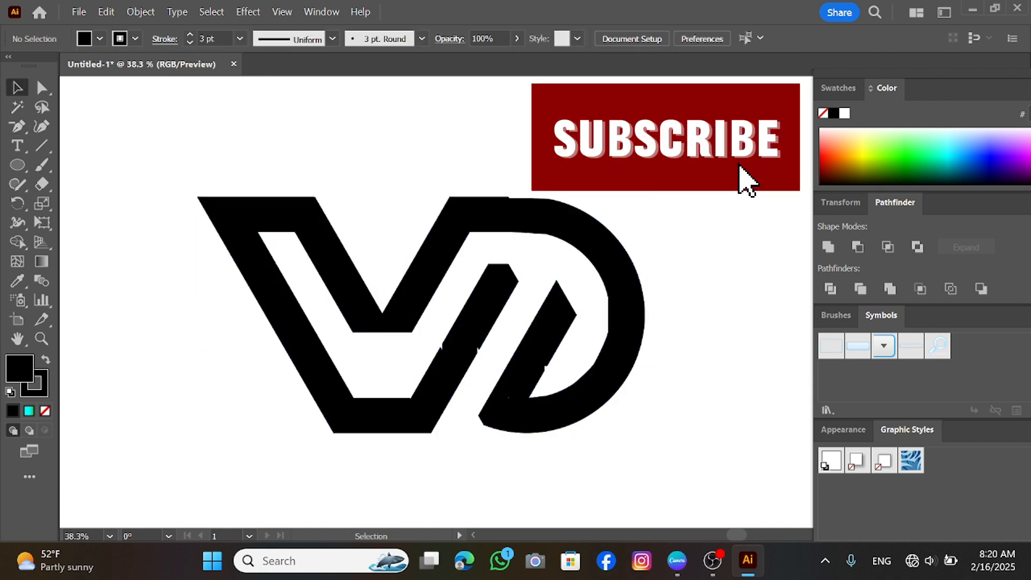
Delete the extra anchor point at the base of the V with the Delete Anchor Point tool, then deselect
{"action": "key", "text": "ctrl+a"}
{"action": "key", "text": "minus"}
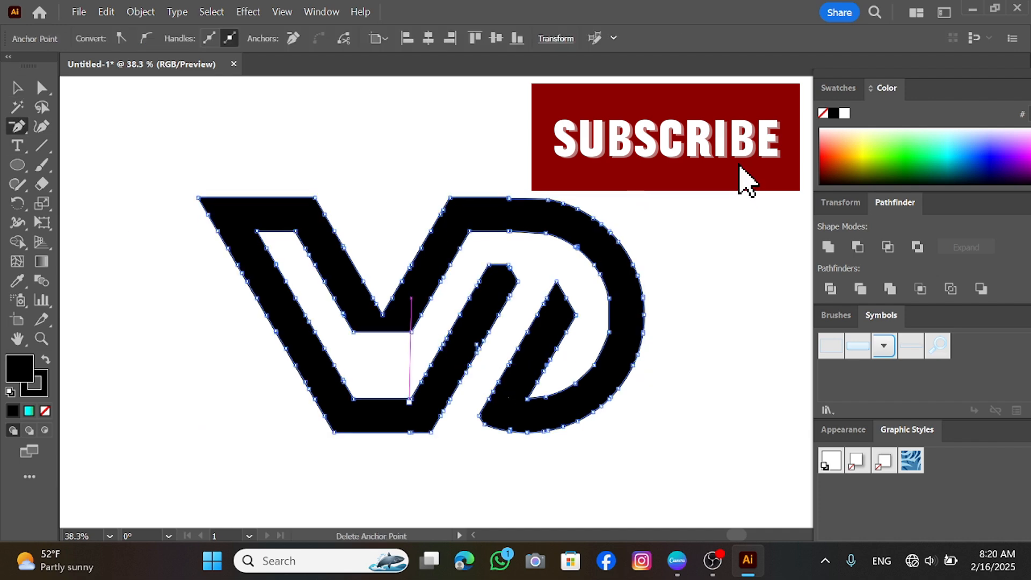
{"action": "key", "text": "v"}
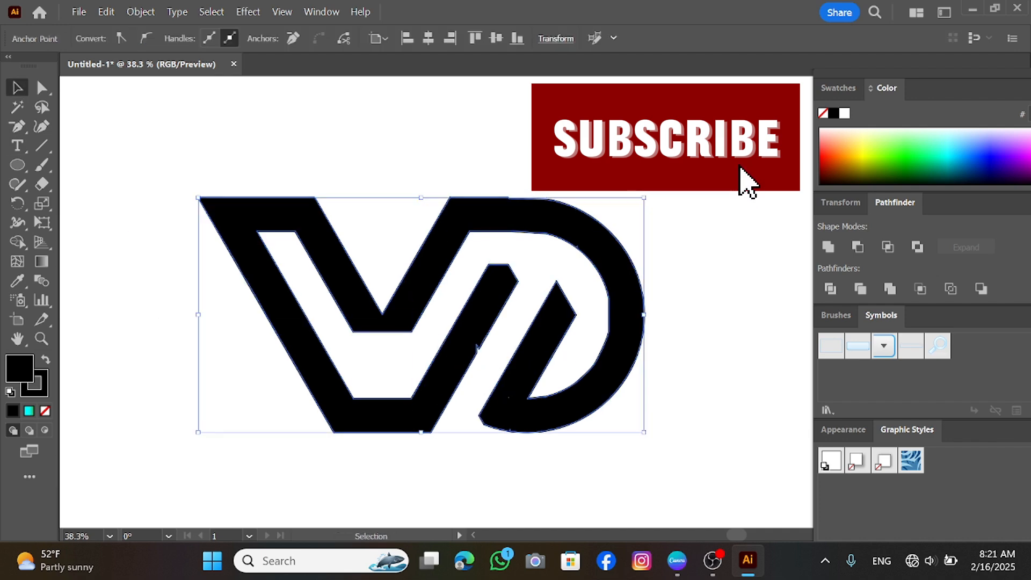
{"action": "key", "text": "minus"}
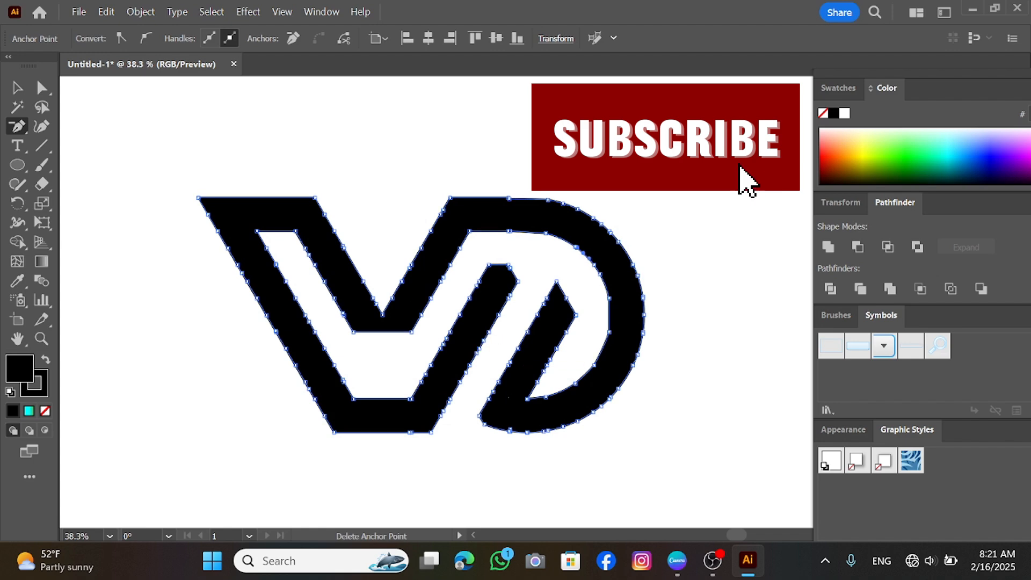
{"action": "key", "text": "v"}
{"action": "key", "text": "ctrl+shift+a"}
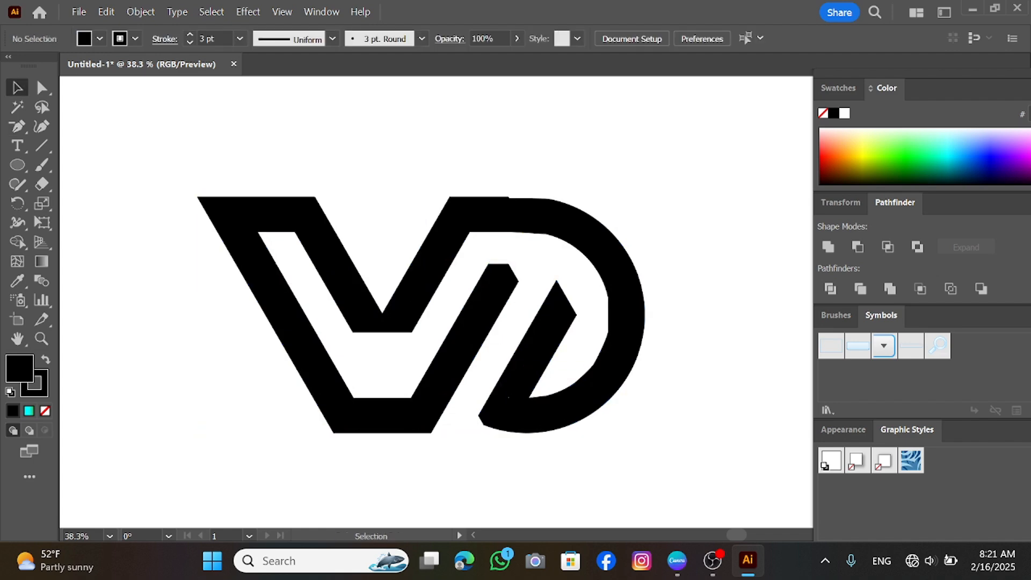
Apply a linear gradient to the whole logo running from yellow to dark navy via the Gradient panel
{"action": "left_click_drag", "start_coordinate": [166, 161], "coordinate": [665, 477]}
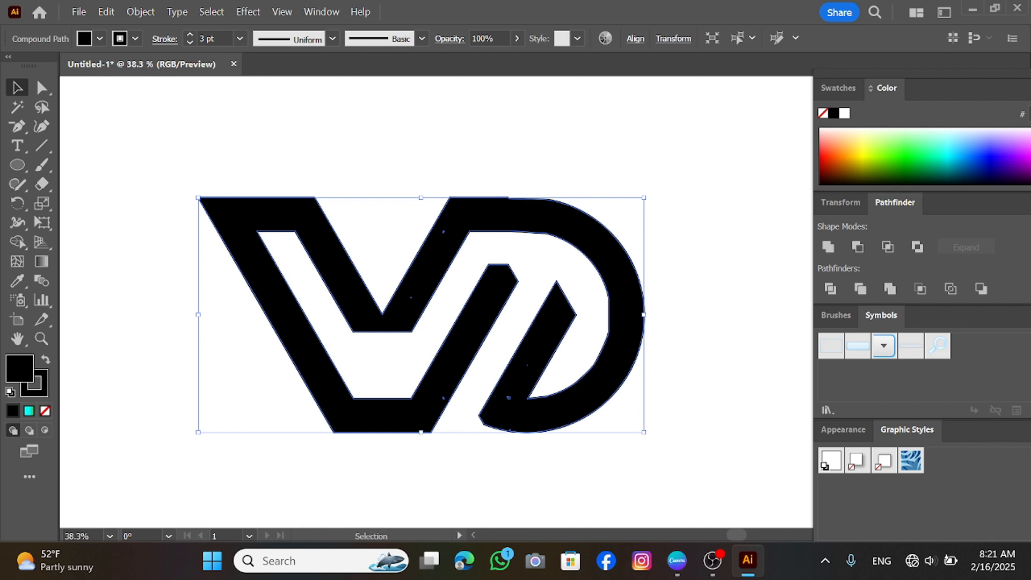
{"action": "left_click", "coordinate": [321, 12]}
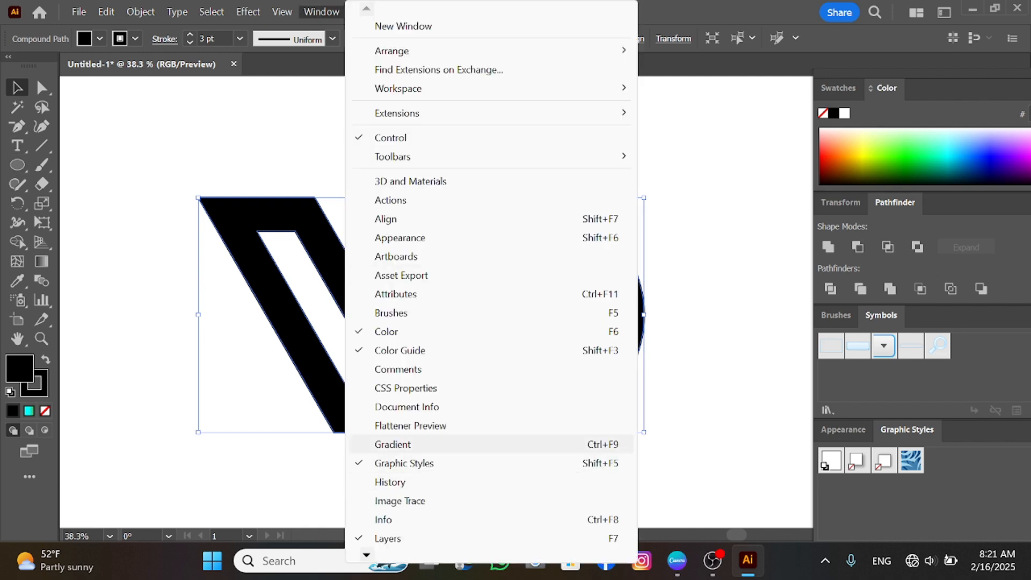
{"action": "left_click", "coordinate": [370, 443]}
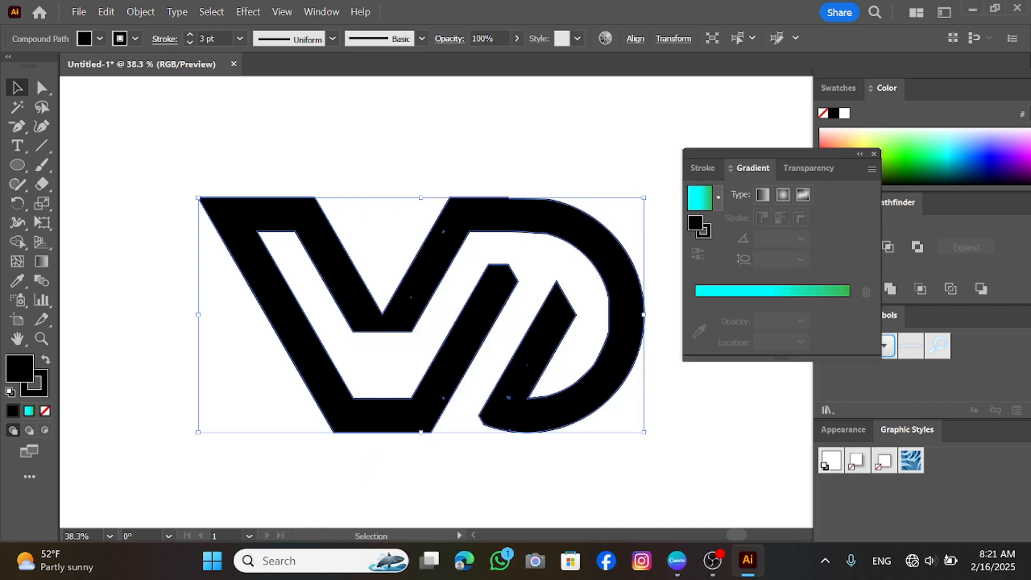
{"action": "left_click", "coordinate": [718, 198]}
{"action": "left_click", "coordinate": [666, 219]}
{"action": "double_click", "coordinate": [695, 320]}
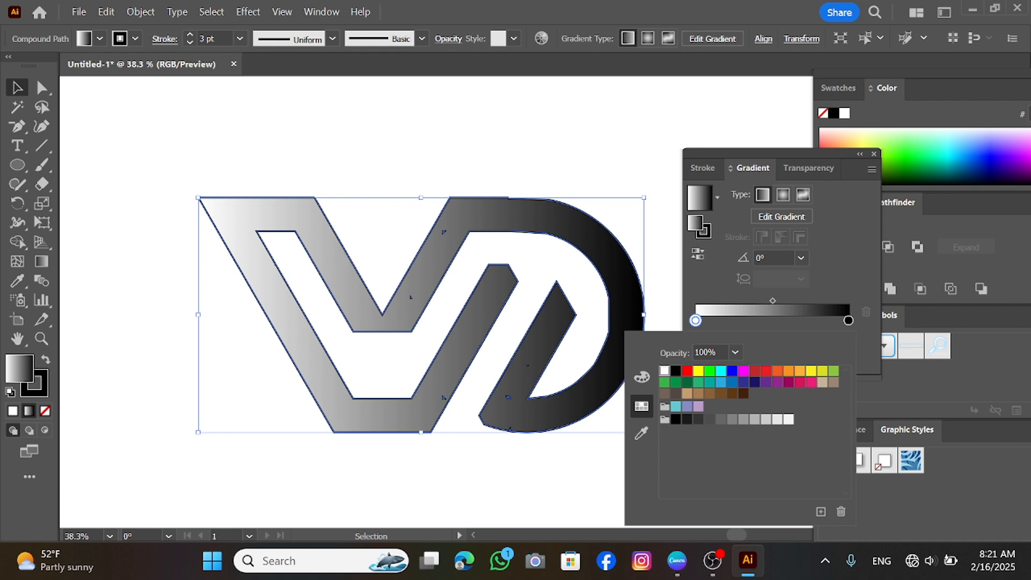
{"action": "left_click", "coordinate": [697, 371]}
{"action": "left_click_drag", "start_coordinate": [847, 320], "coordinate": [844, 320]}
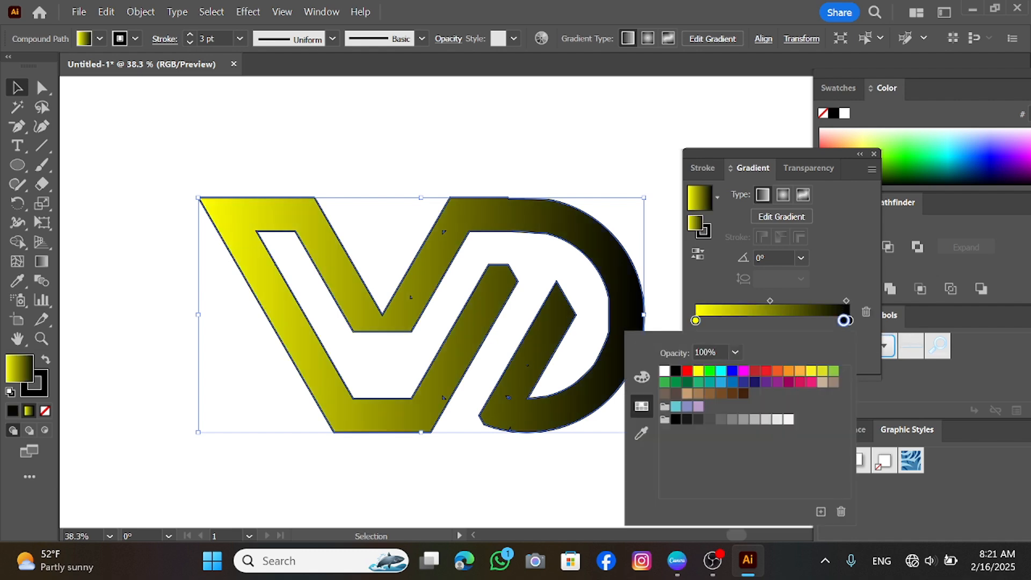
{"action": "double_click", "coordinate": [848, 321]}
{"action": "left_click", "coordinate": [754, 382]}
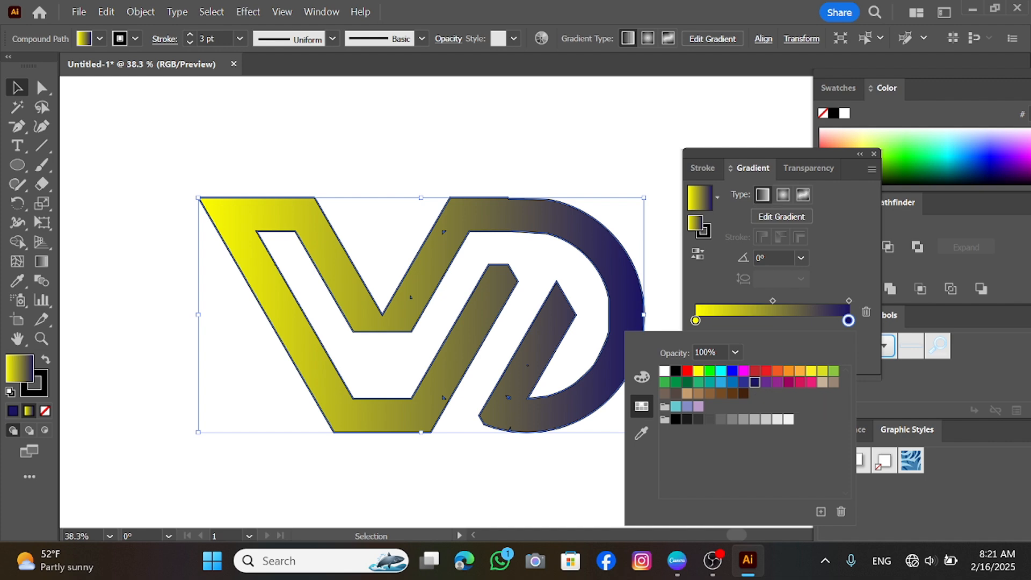
{"action": "key", "text": "Escape"}
Redirect the gradient diagonally across the logo, set its end color to blue and move the blue stop inward
{"action": "key", "text": "g"}
{"action": "mouse_move", "coordinate": [178, 152]}
{"action": "left_mouse_down"}
{"action": "mouse_move", "coordinate": [252, 220]}
{"action": "mouse_move", "coordinate": [615, 437]}
{"action": "mouse_move", "coordinate": [612, 324]}
{"action": "mouse_move", "coordinate": [498, 289]}
{"action": "mouse_move", "coordinate": [549, 285]}
{"action": "mouse_move", "coordinate": [599, 306]}
{"action": "left_mouse_up"}
{"action": "left_click_drag", "start_coordinate": [773, 282], "coordinate": [801, 282]}
{"action": "double_click", "coordinate": [848, 301]}
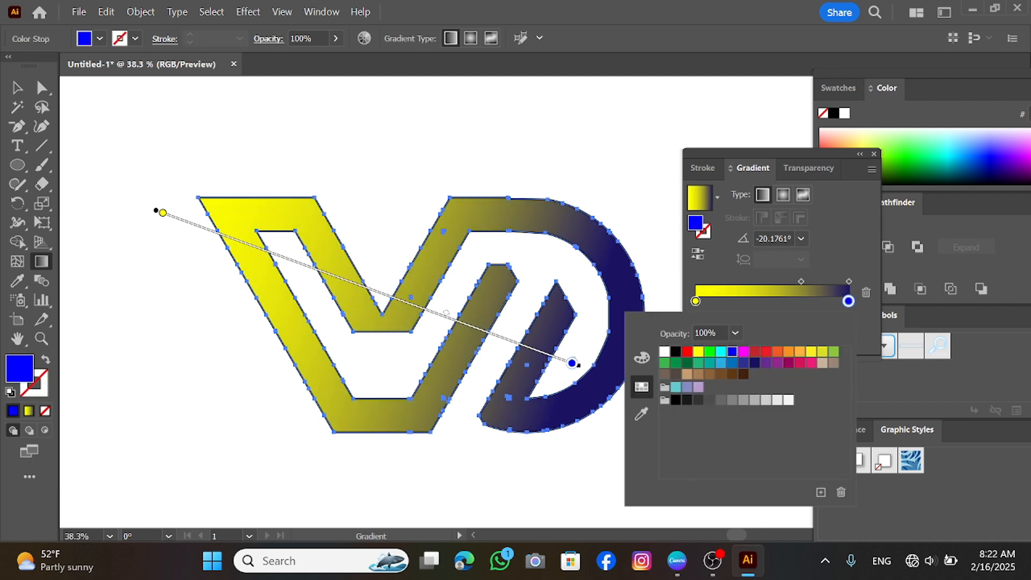
{"action": "left_click", "coordinate": [848, 301]}
{"action": "left_click_drag", "start_coordinate": [849, 300], "coordinate": [820, 300]}
{"action": "left_click", "coordinate": [849, 301]}
{"action": "left_click", "coordinate": [866, 292]}
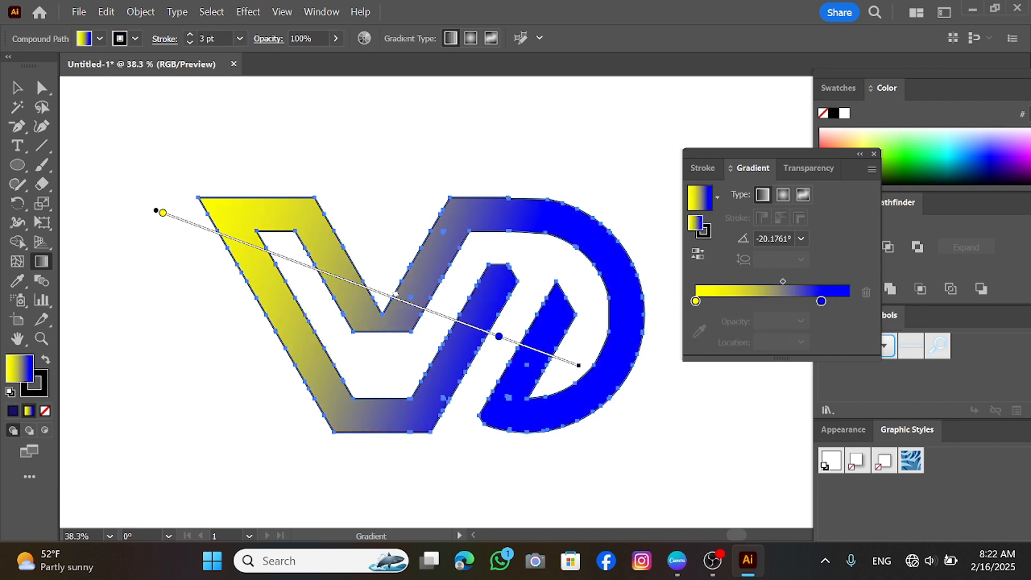
Redraw the gradient from the logo's upper left to lower right and shift the yellow stop toward the start
{"action": "left_click_drag", "start_coordinate": [163, 212], "coordinate": [357, 284]}
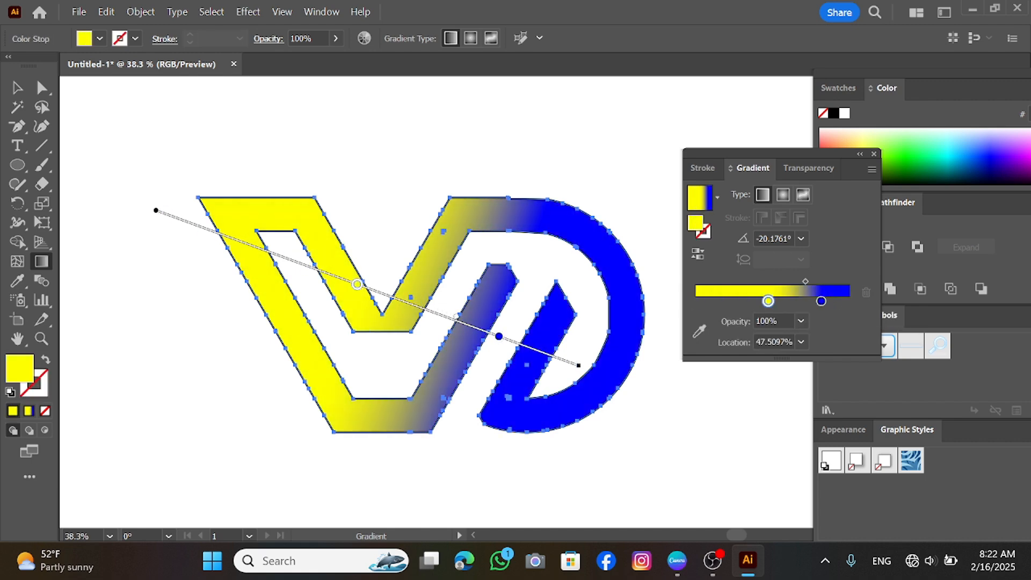
{"action": "left_click_drag", "start_coordinate": [582, 365], "coordinate": [646, 397]}
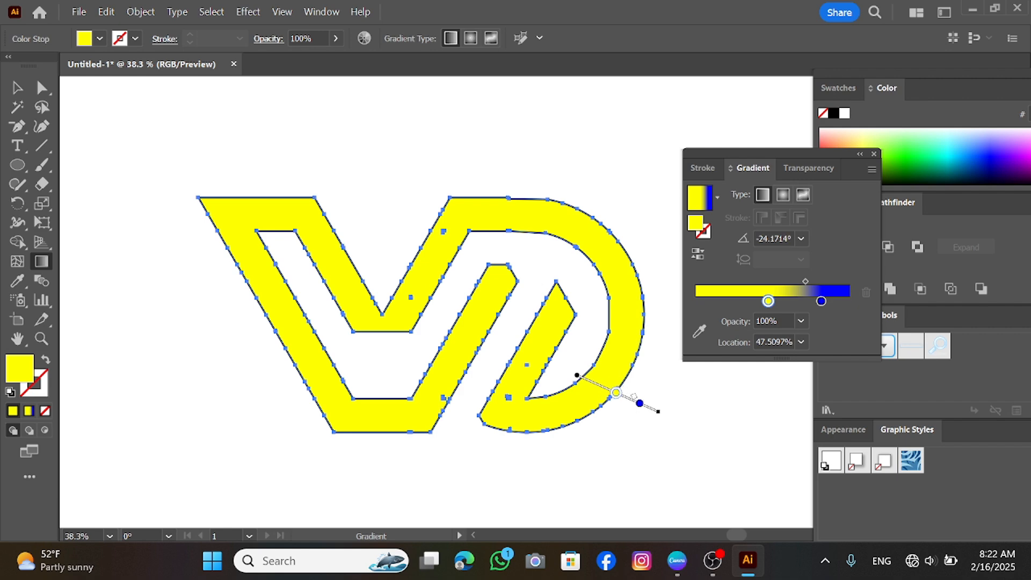
{"action": "left_click_drag", "start_coordinate": [168, 168], "coordinate": [732, 467]}
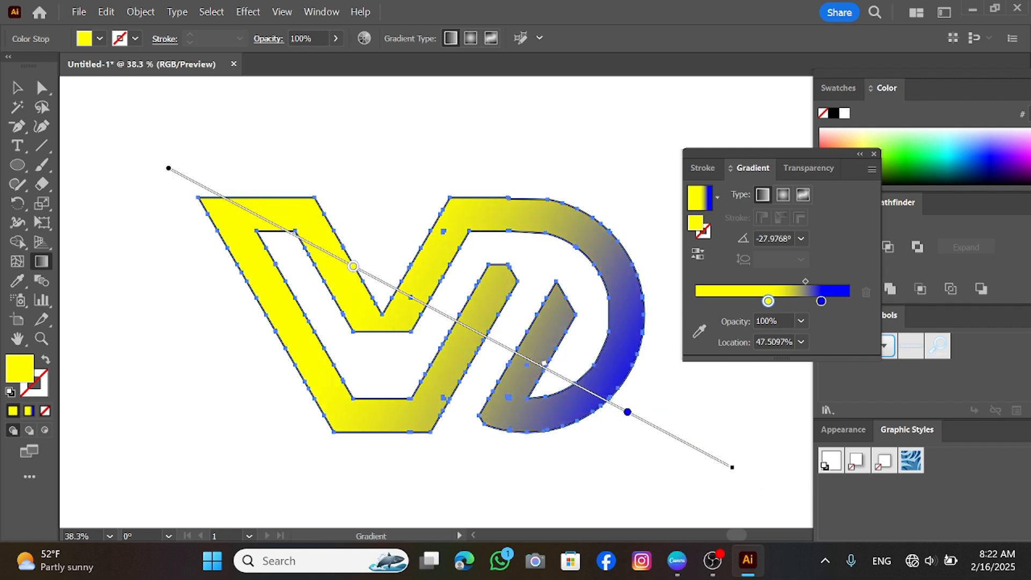
{"action": "left_click_drag", "start_coordinate": [352, 267], "coordinate": [325, 252]}
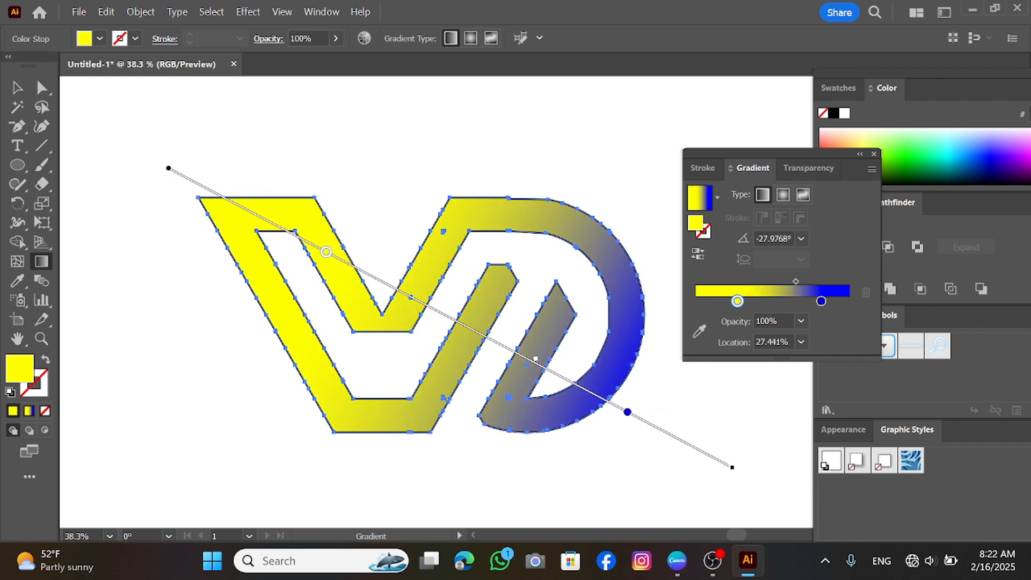
Select the whole gradient logo and activate the Shape Builder tool
{"action": "left_click", "coordinate": [17, 88]}
{"action": "left_click", "coordinate": [141, 145]}
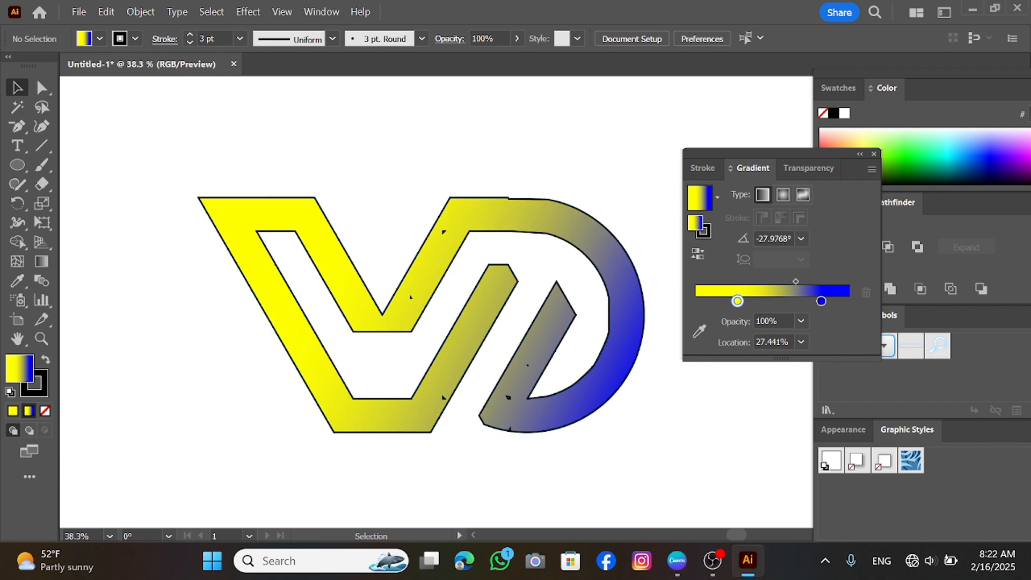
{"action": "left_click_drag", "start_coordinate": [199, 171], "coordinate": [627, 410]}
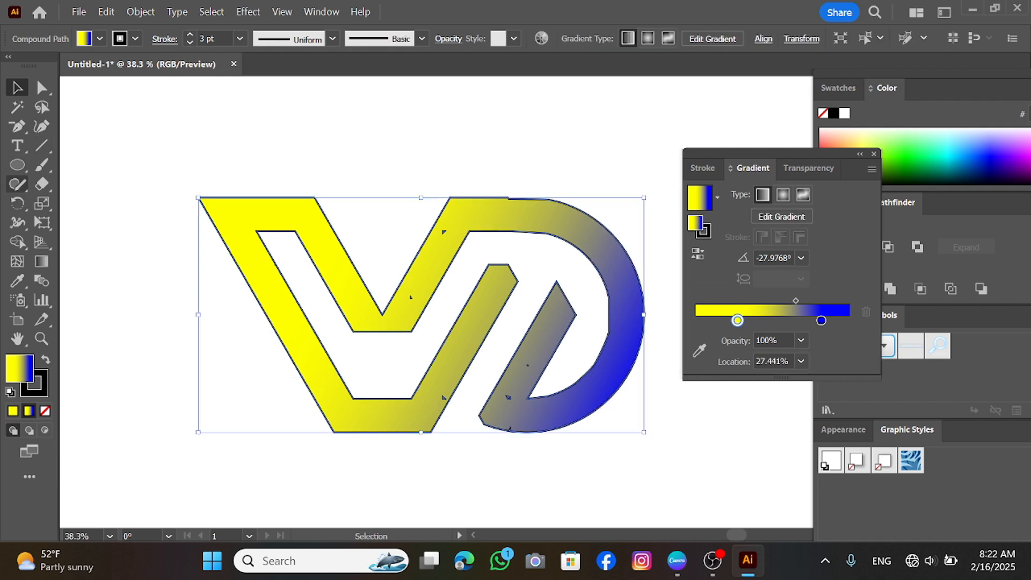
{"action": "left_click", "coordinate": [17, 241]}
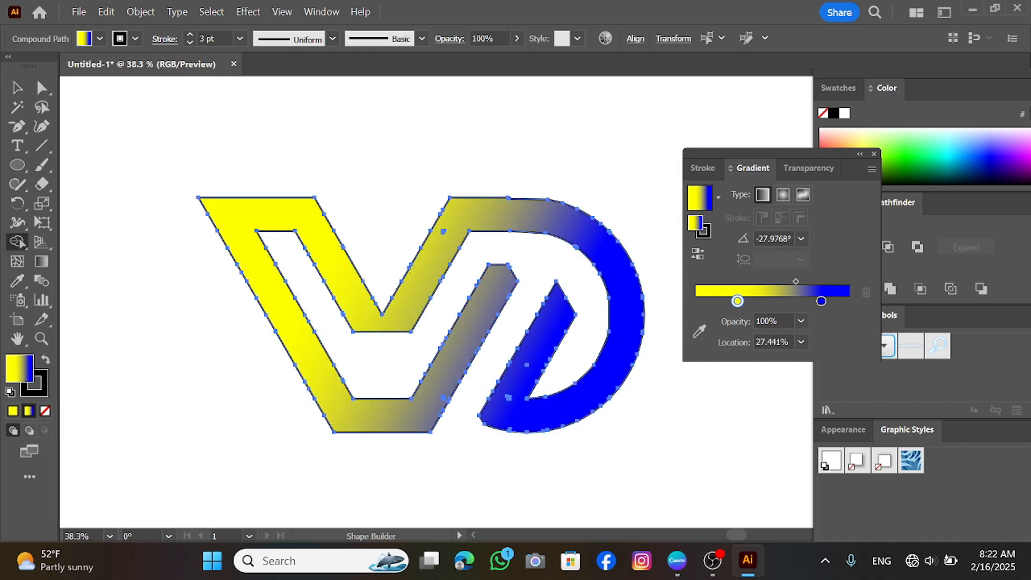